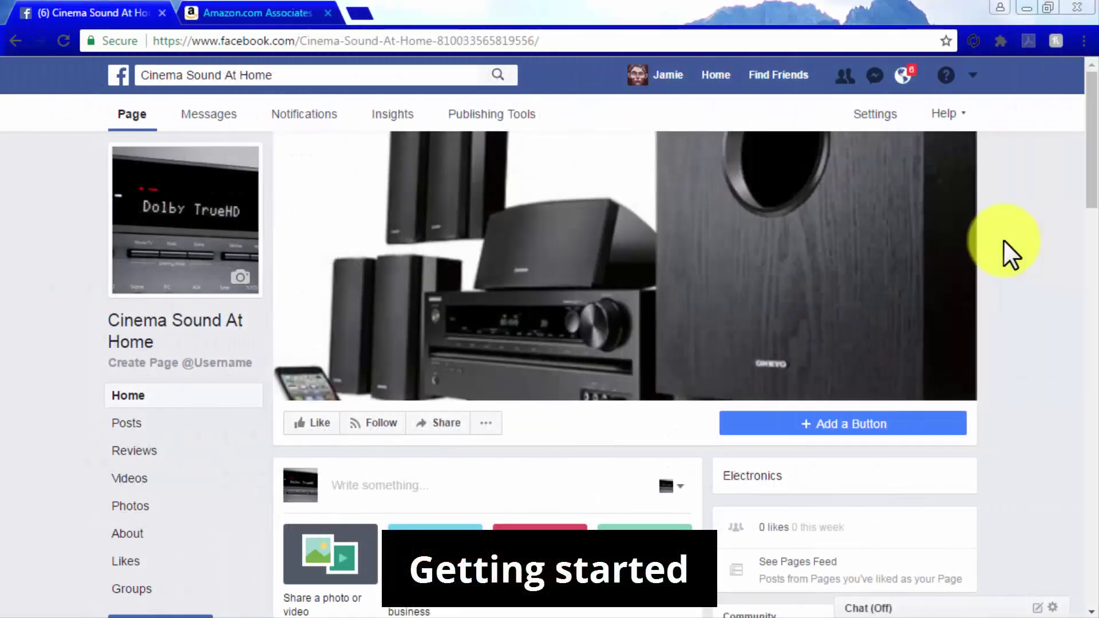
- Load the Static HTML: iframe tabs app at apps.facebook.com/static_html_plus/
left_click(533, 40)
type("http://apps.facebook.com/static_html_plus/")
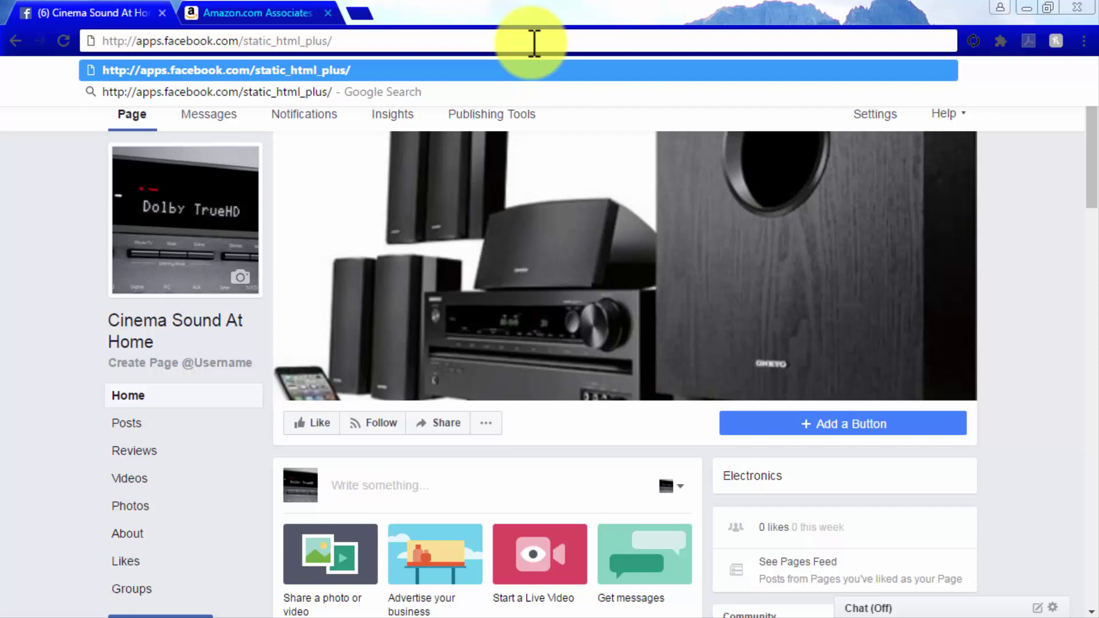
key("Return")
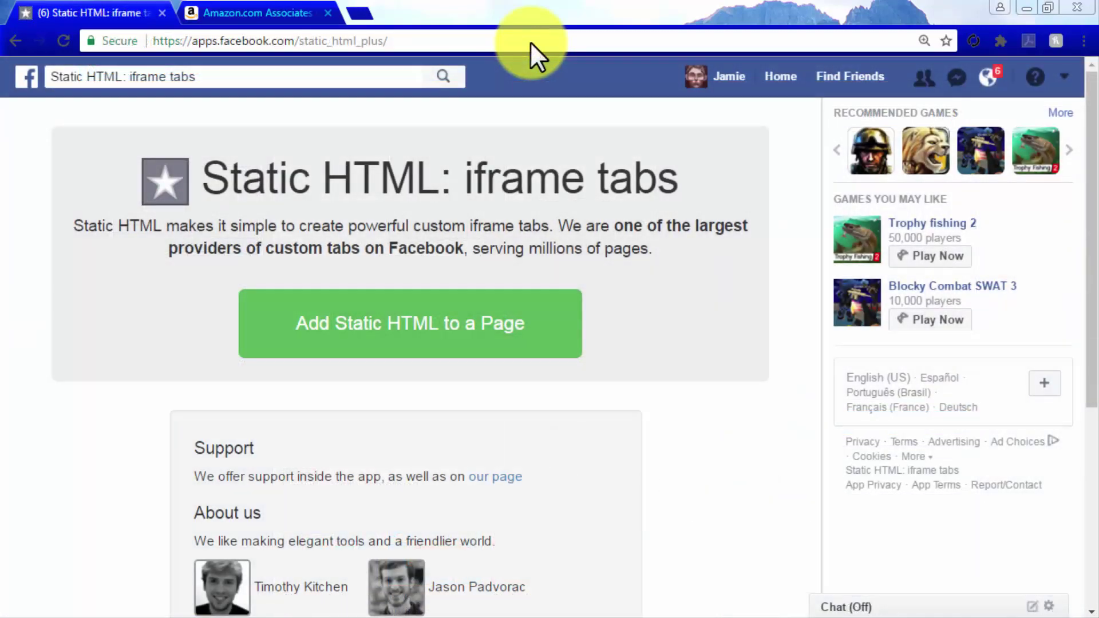
- Add the Static HTML page tab to the Cinema Sound At Home Facebook page
left_click(516, 327)
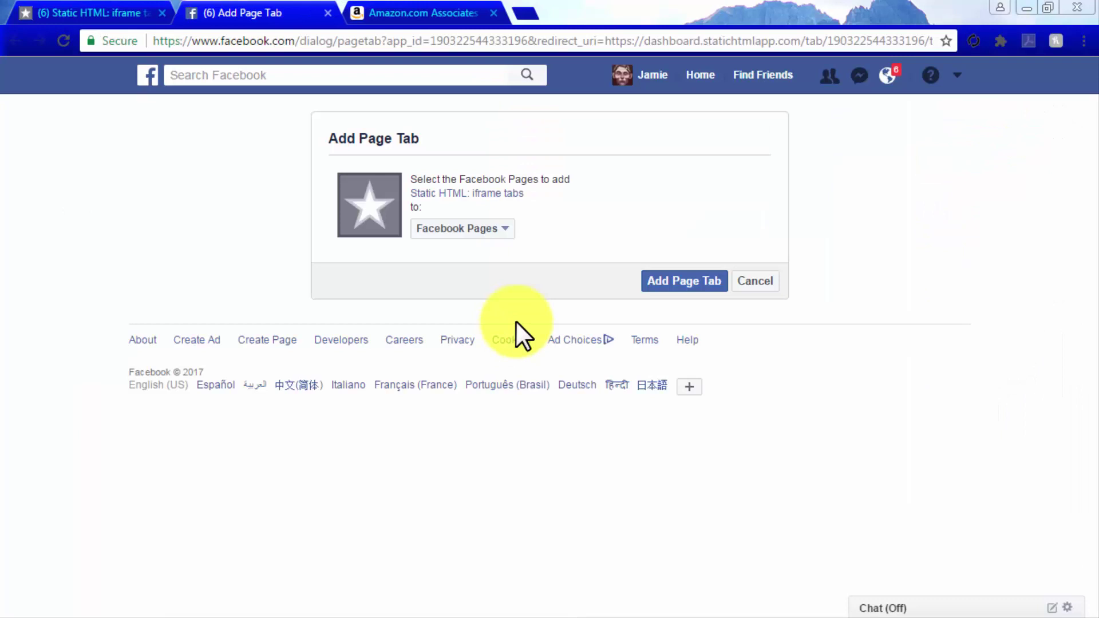
left_click(496, 229)
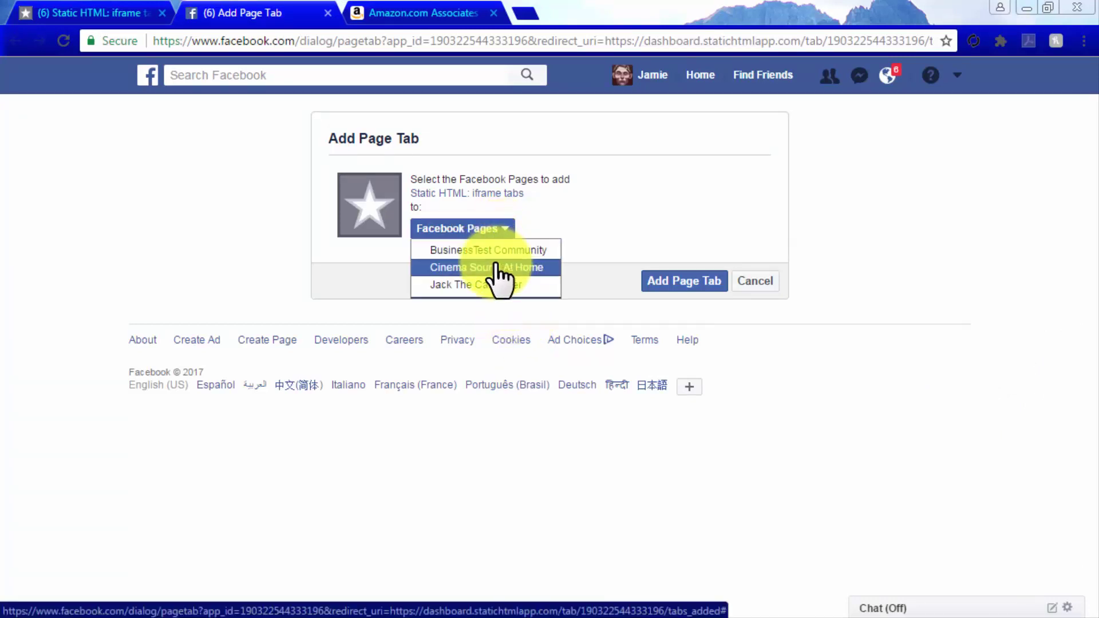
left_click(496, 267)
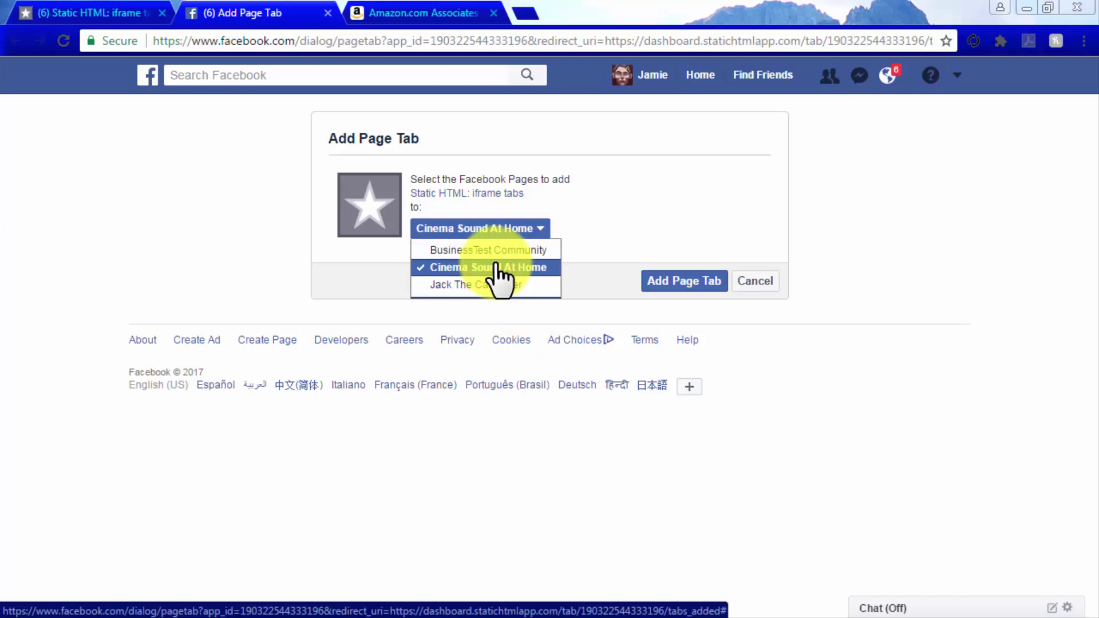
left_click(668, 284)
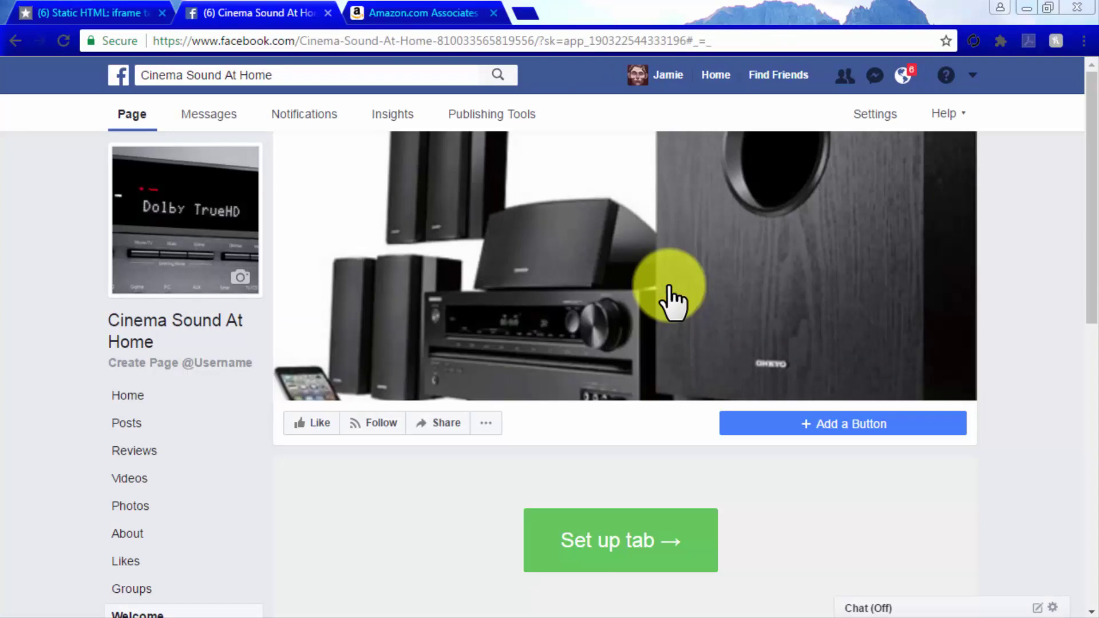
scroll(1005, 528, "down", 3)
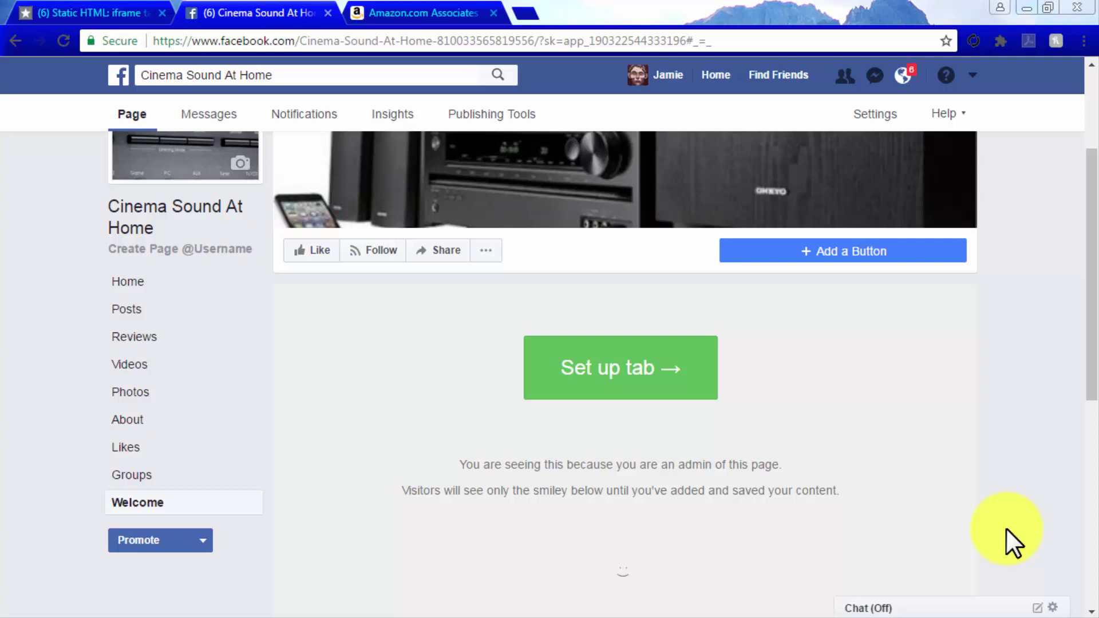
- Set up the new tab and delete all placeholder text from index.html
left_click(620, 371)
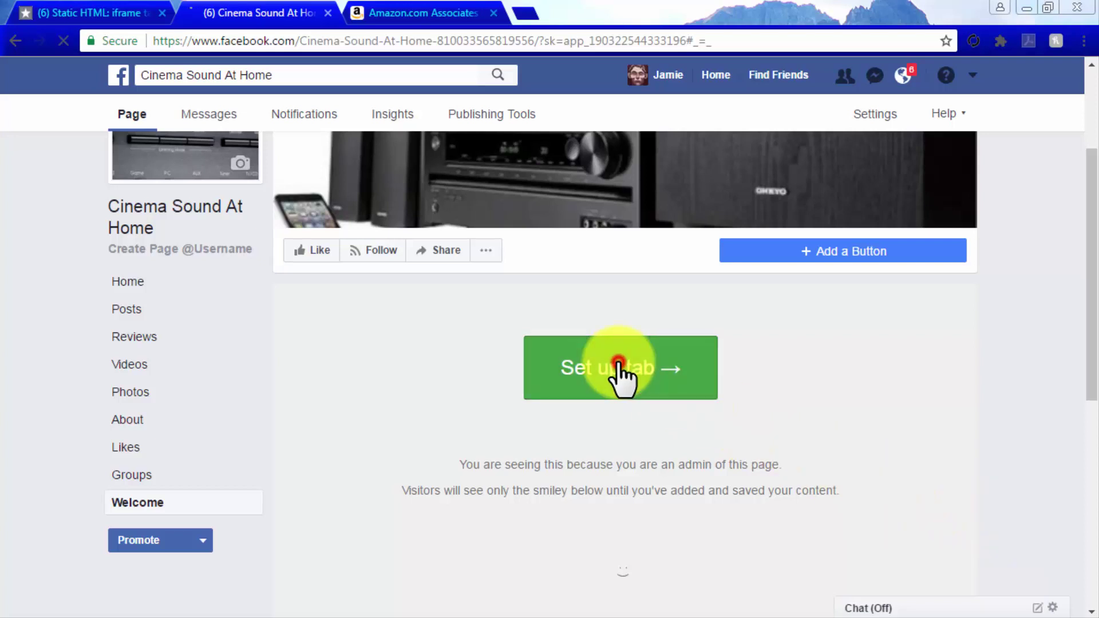
scroll(621, 377, "down", 3)
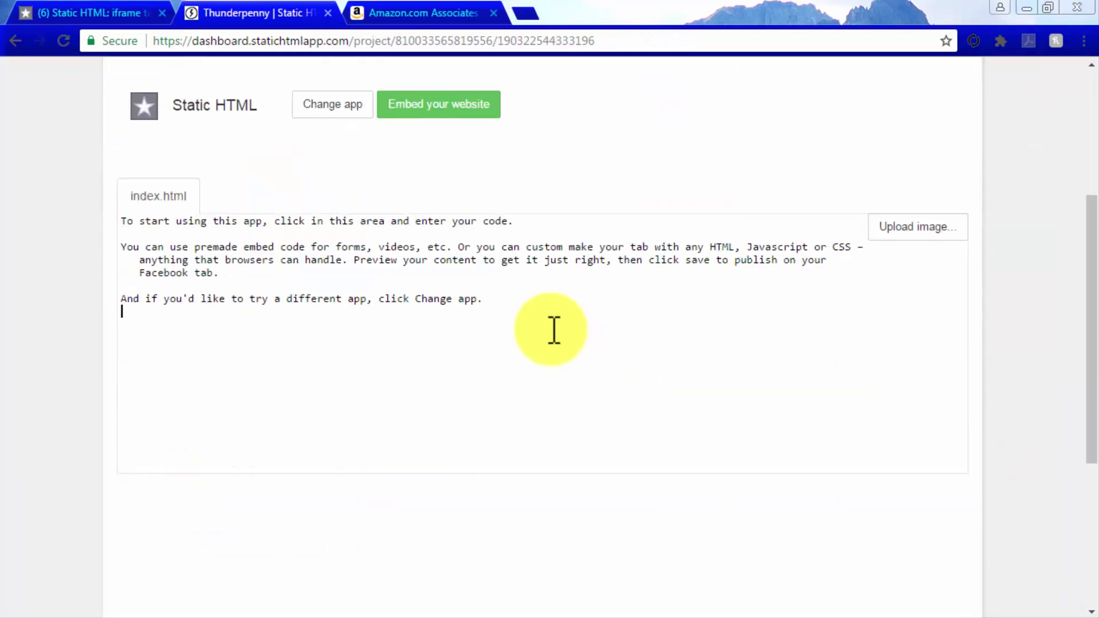
mouse_move(491, 302)
left_mouse_down()
mouse_move(212, 249)
mouse_move(122, 216)
left_mouse_up()
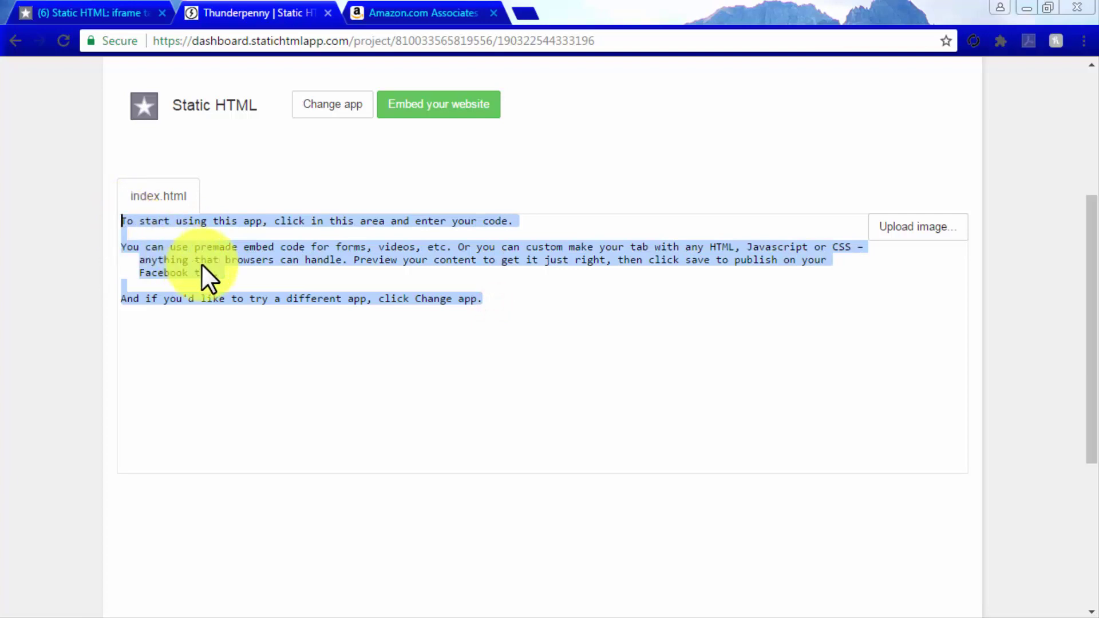
key("Delete")
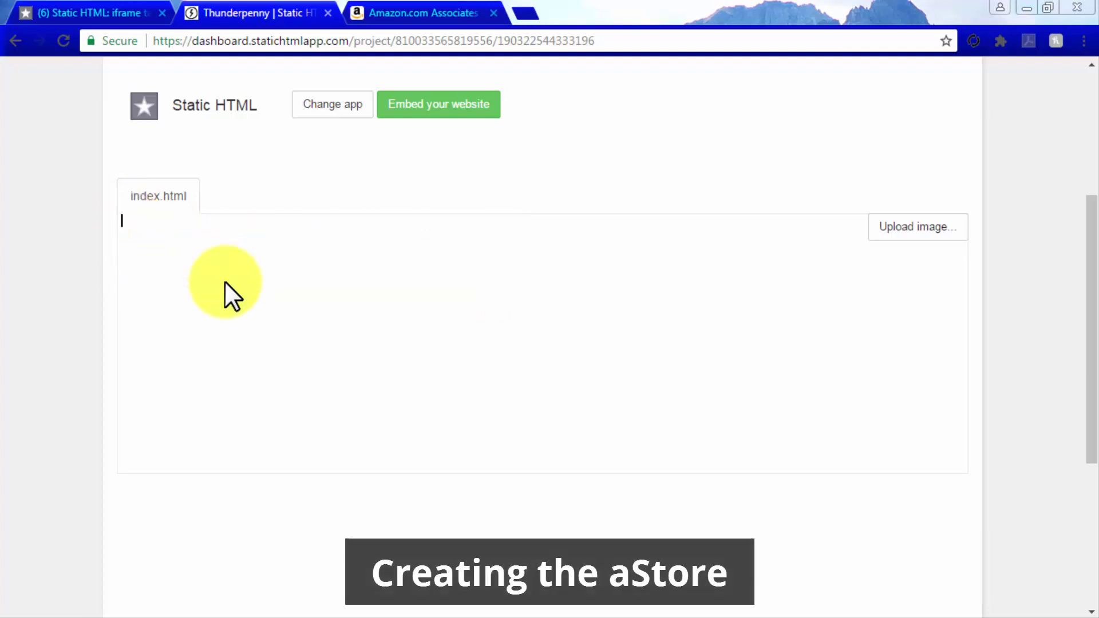
- Start a new aStore from Amazon Associates' aStore section and reach Create aStore Pages
left_click(416, 7)
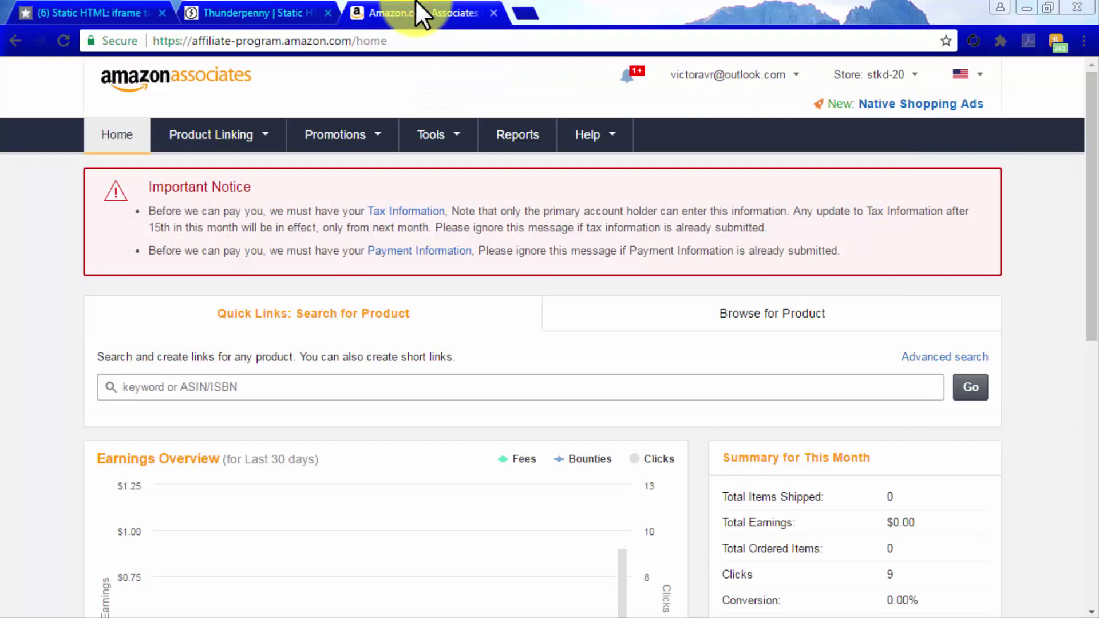
mouse_move(217, 135)
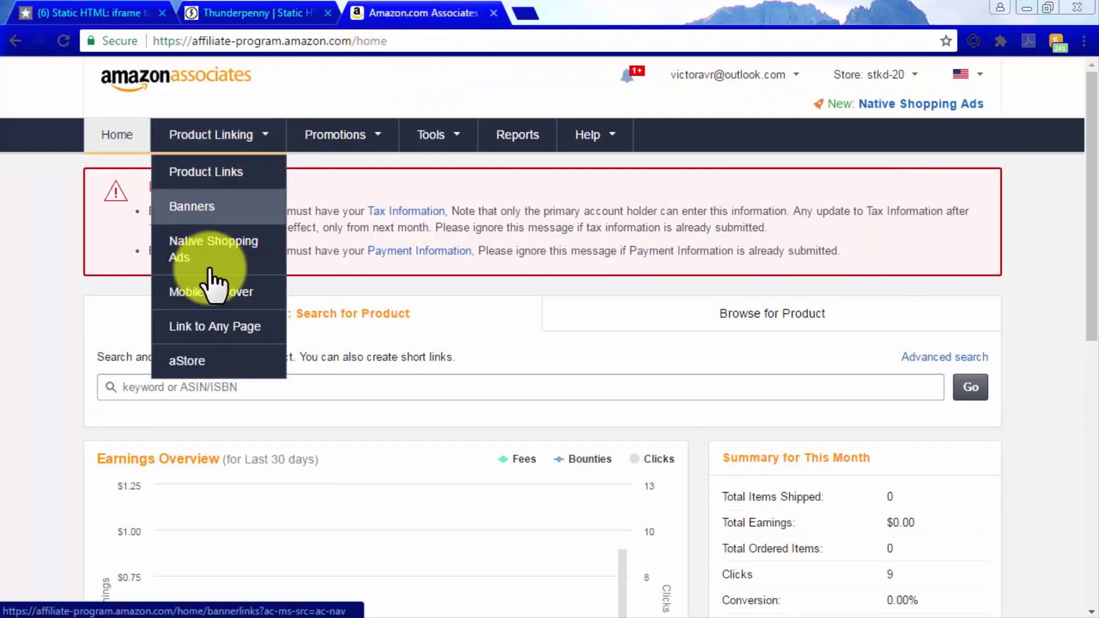
left_click(209, 361)
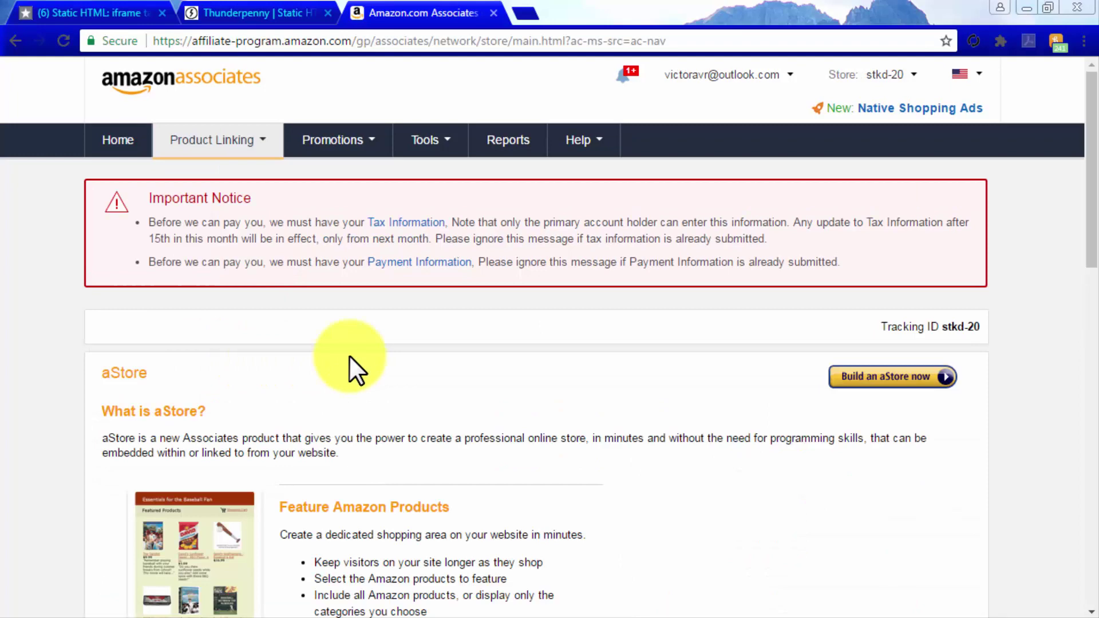
left_click(862, 380)
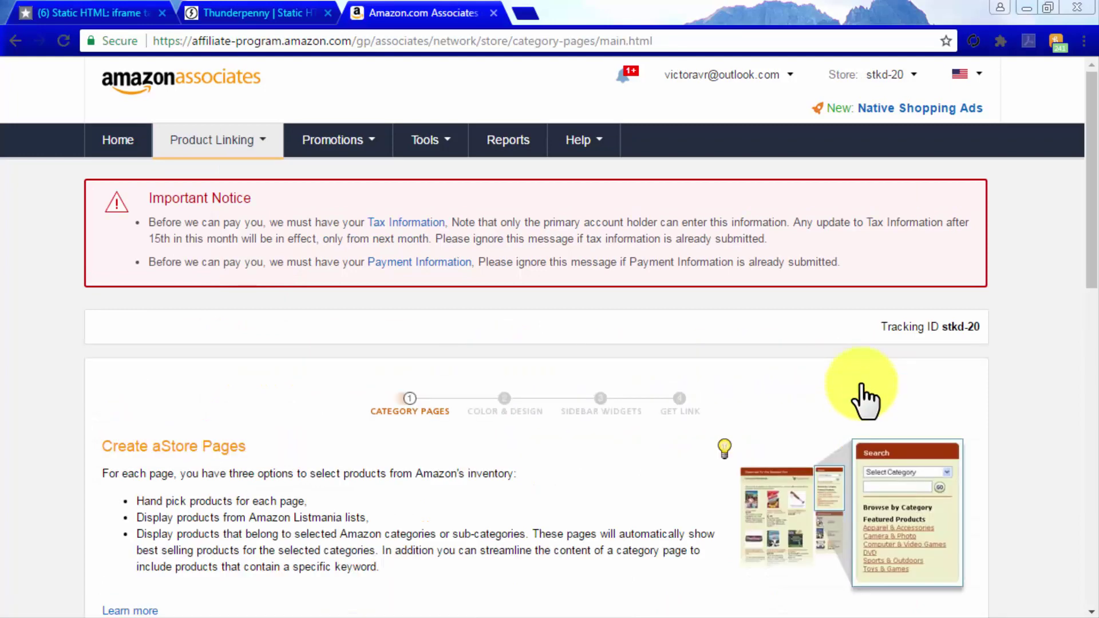
scroll(865, 401, "down", 3)
scroll(866, 401, "down", 2)
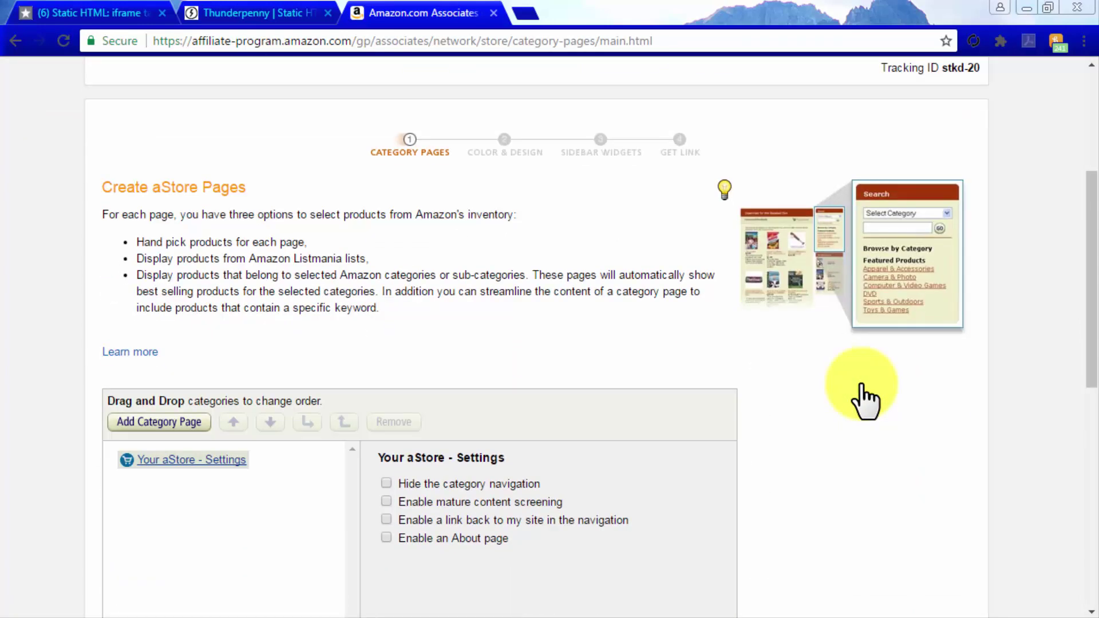
scroll(864, 401, "down", 2)
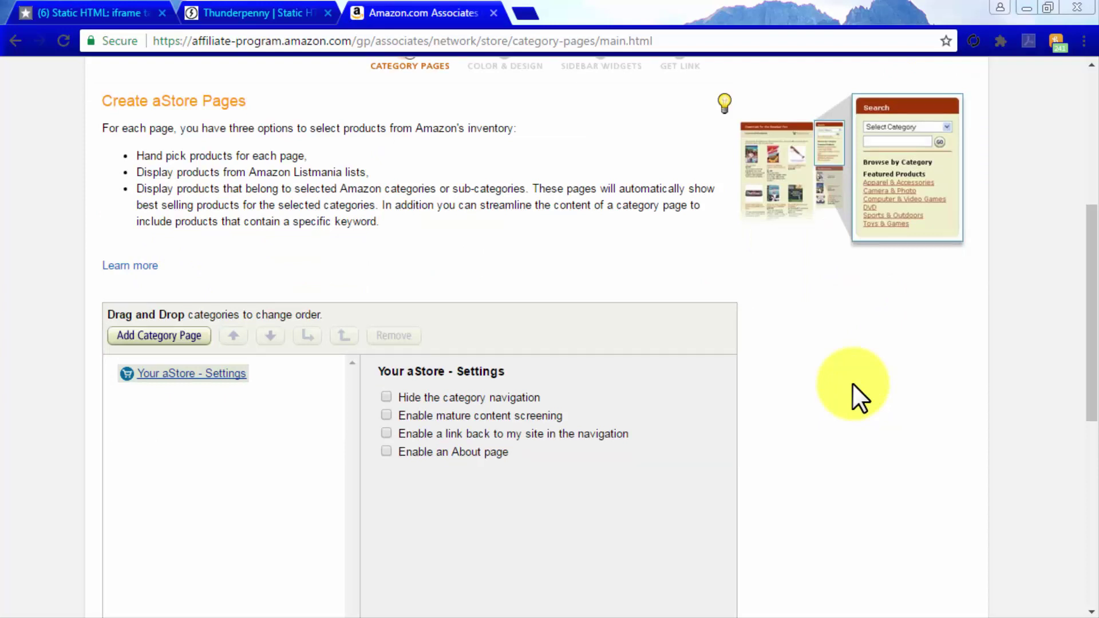
- Add a category page titled 'Cool Stuff' that adds products by Amazon.com category
left_click(193, 343)
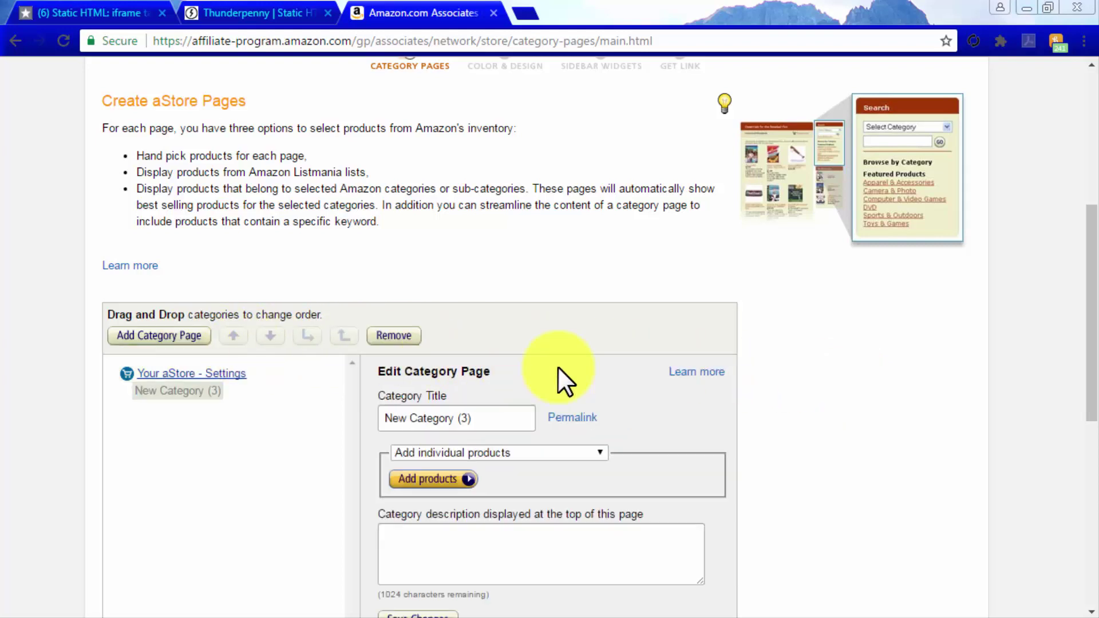
left_click_drag(487, 419, 382, 420)
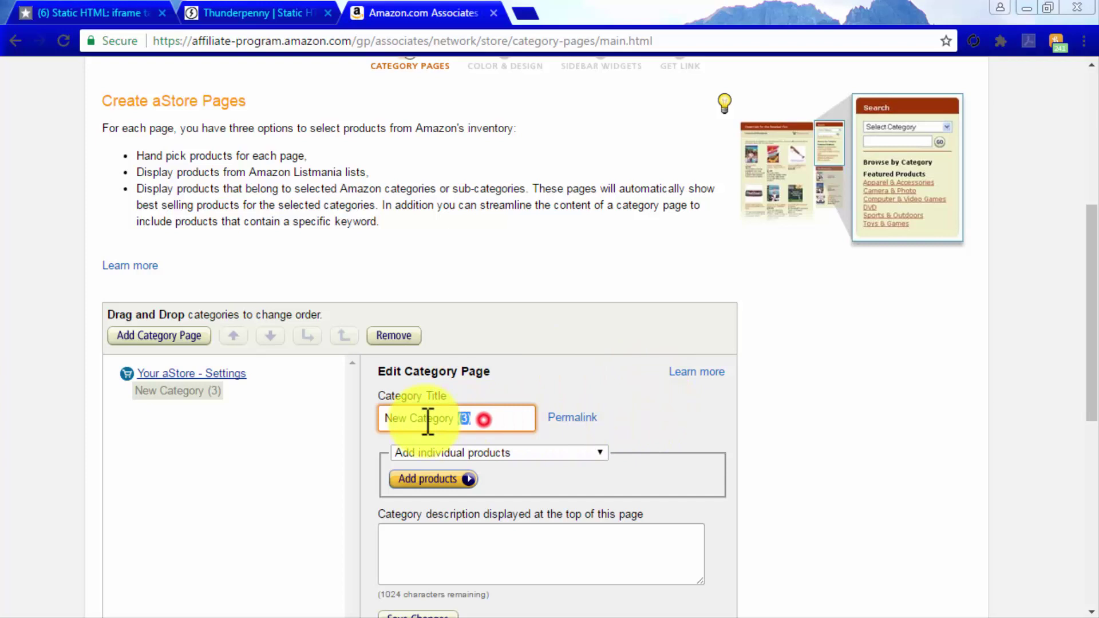
type("Cool Stuff")
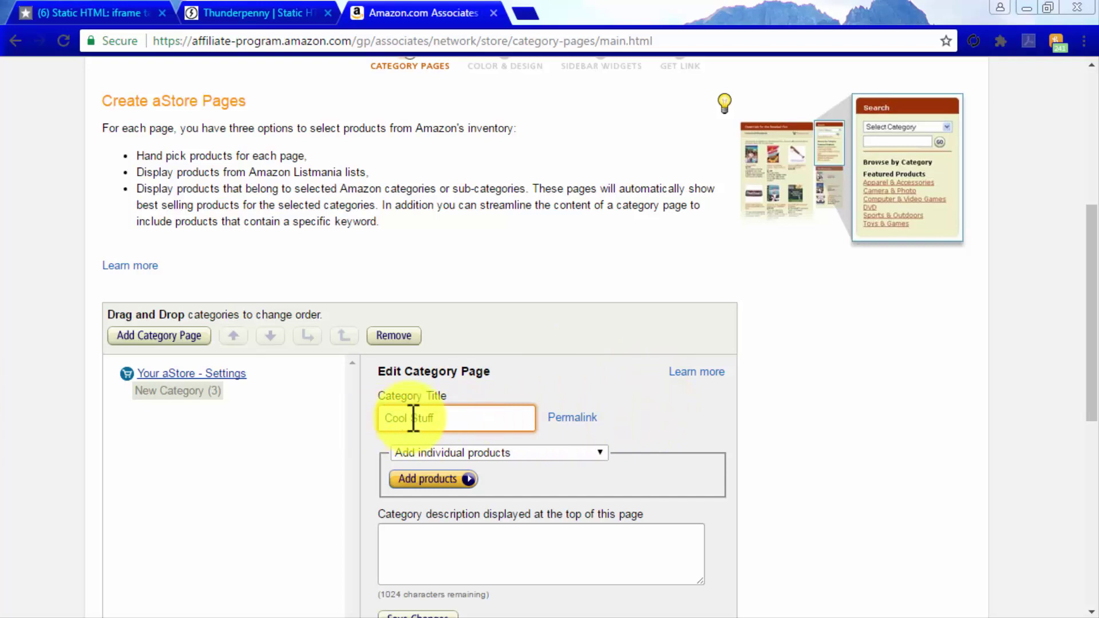
left_click(596, 453)
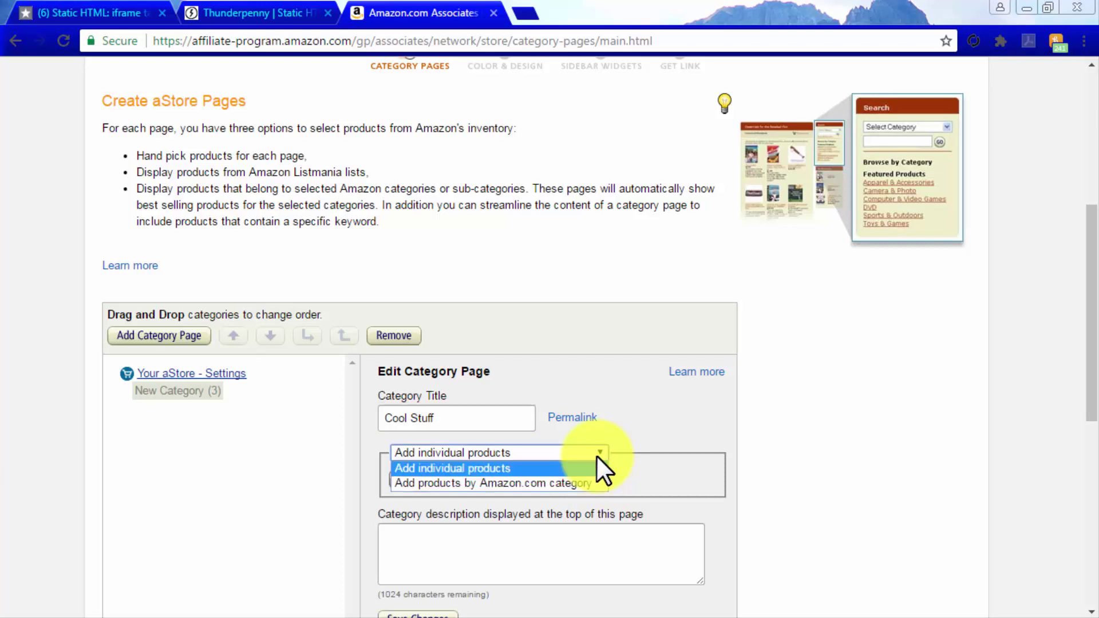
left_click(590, 488)
- Pick Electronics > Home Audio > Home Theater Systems > Complete Home Theater Systems and save
left_click(503, 487)
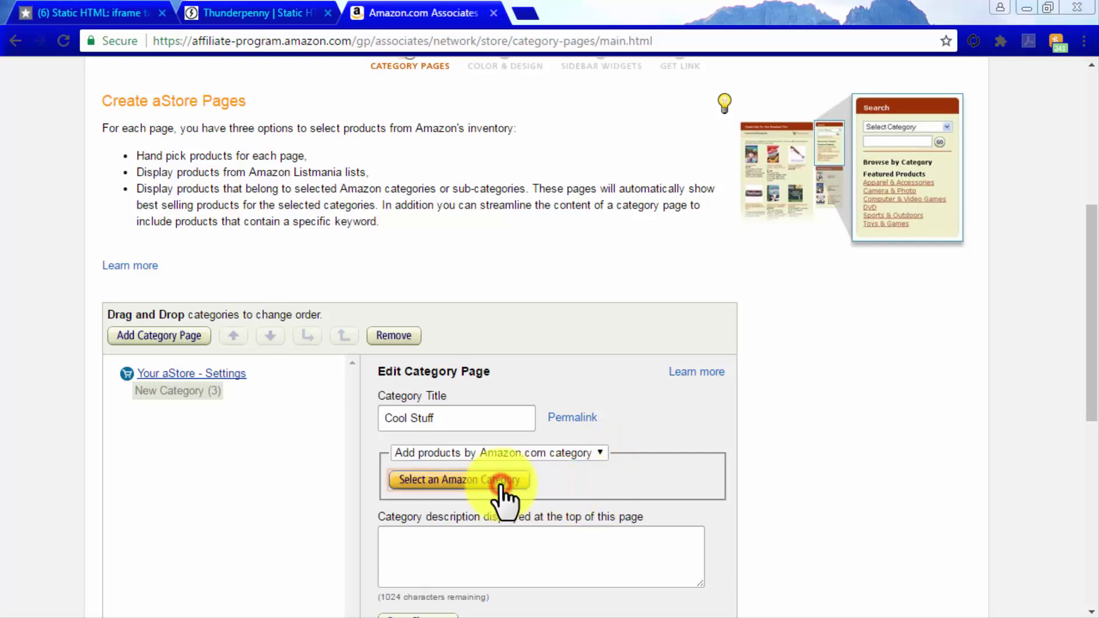
left_click_drag(702, 265, 674, 300)
left_click(427, 318)
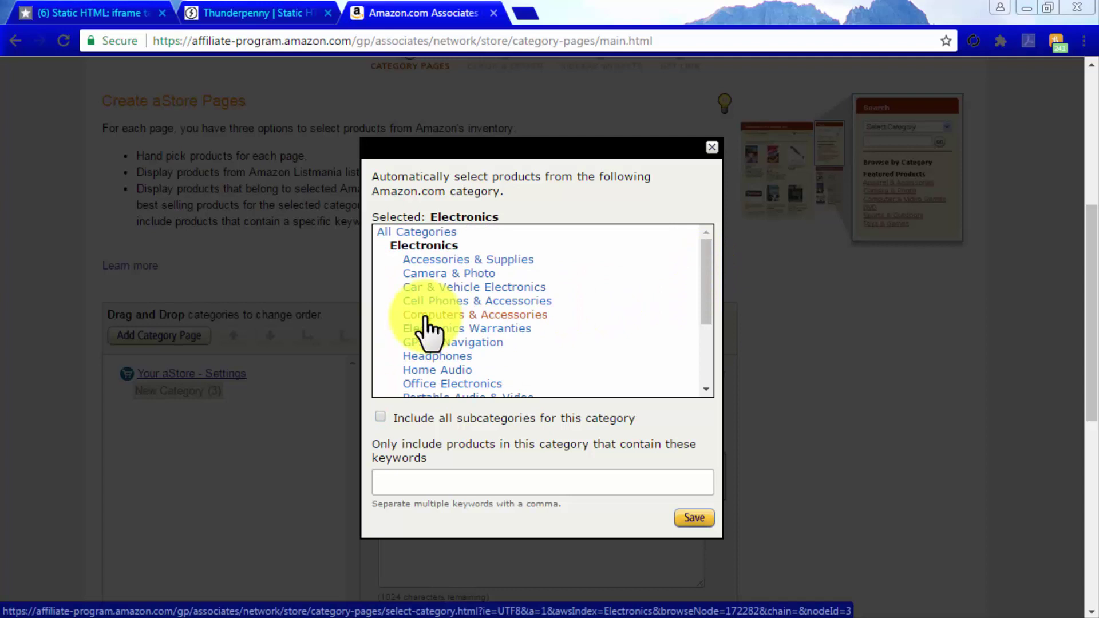
left_click(440, 370)
left_click(501, 314)
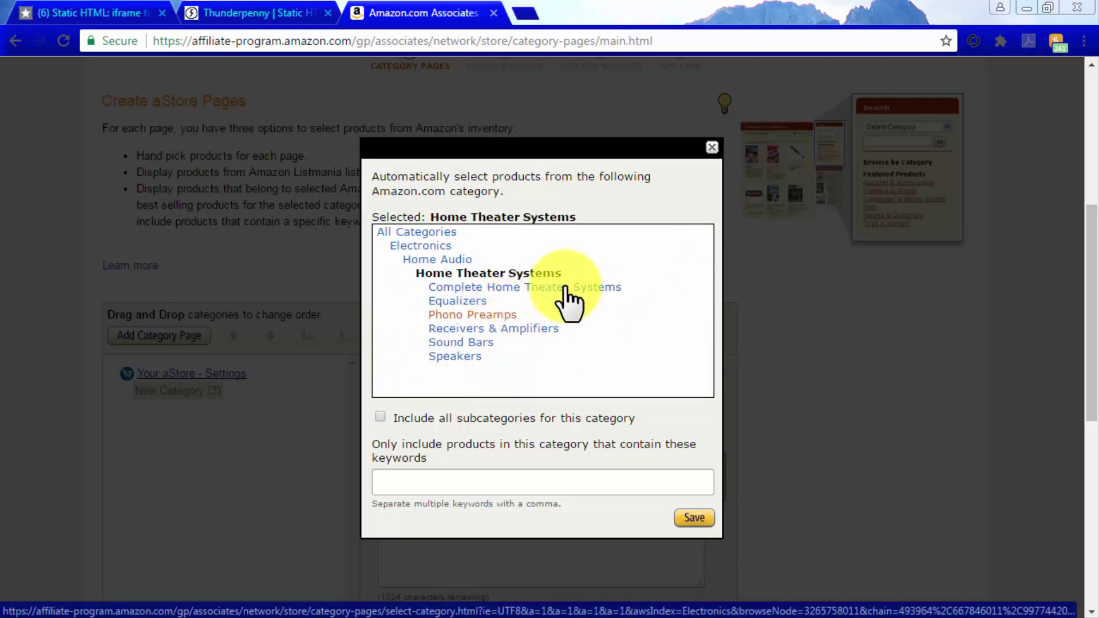
left_click(567, 287)
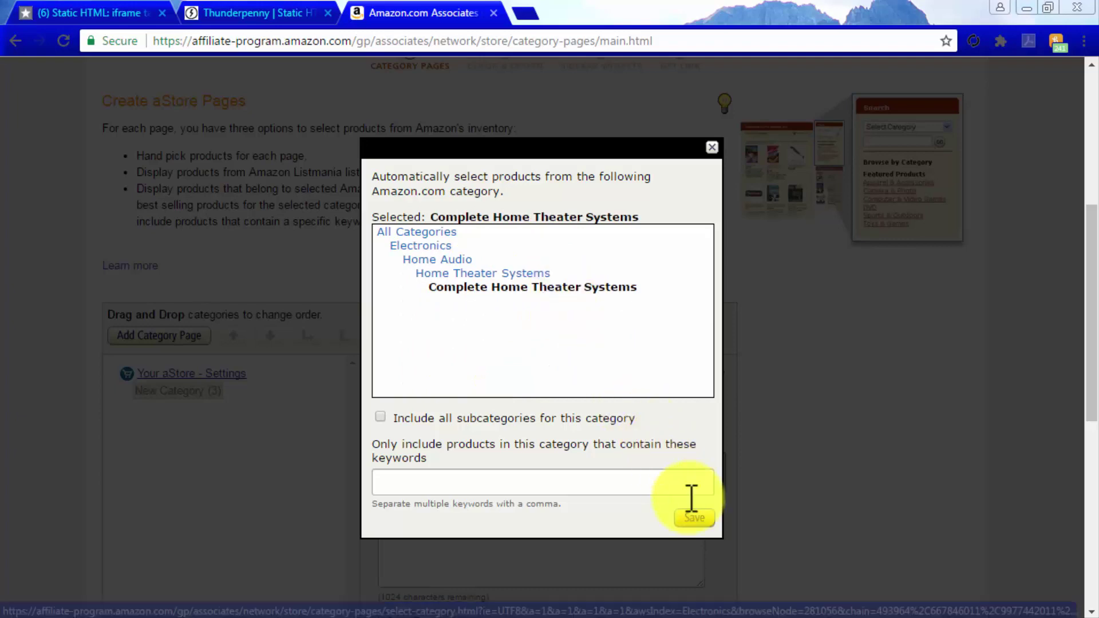
left_click(694, 518)
scroll(696, 517, "down", 2)
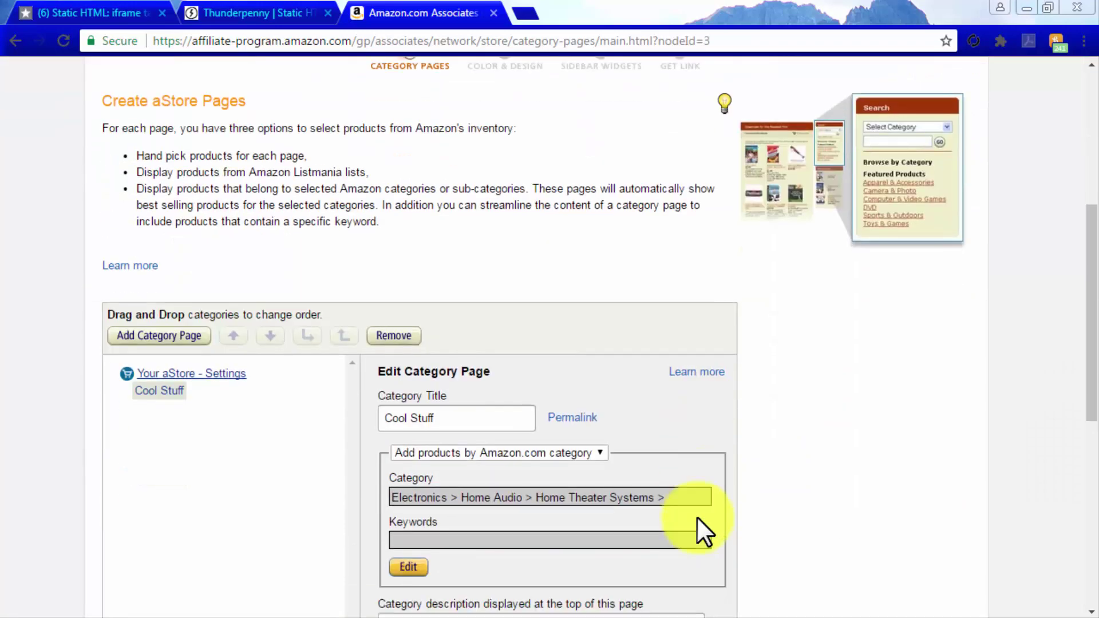
scroll(696, 517, "down", 3)
scroll(696, 516, "down", 2)
- Apply the Forest colour theme to the aStore
left_click(147, 525)
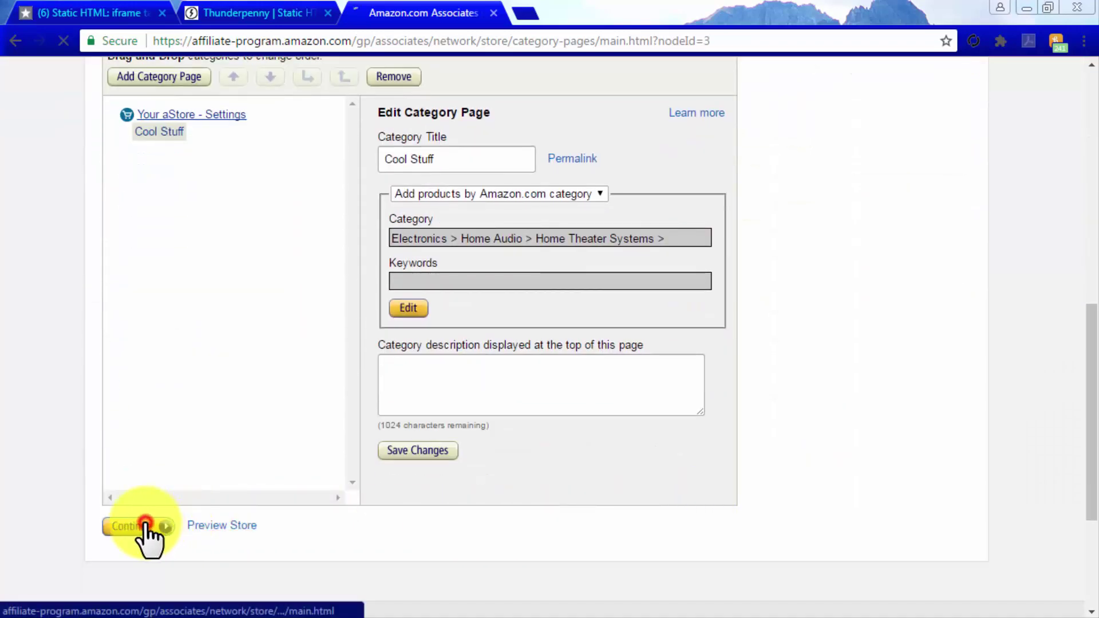
scroll(138, 522, "down", 5)
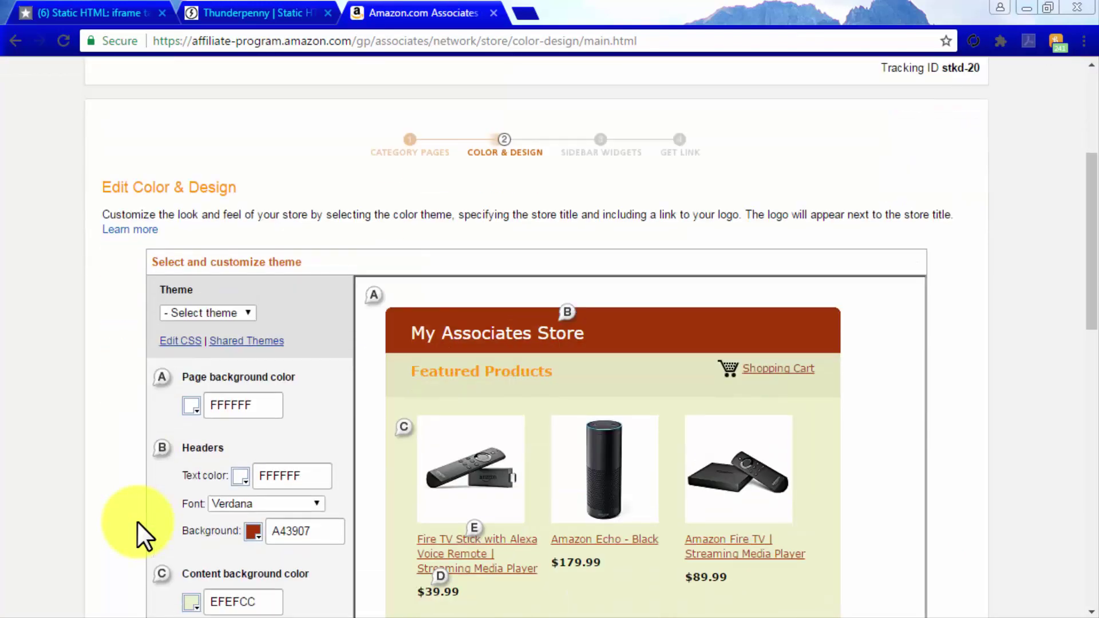
left_click(230, 314)
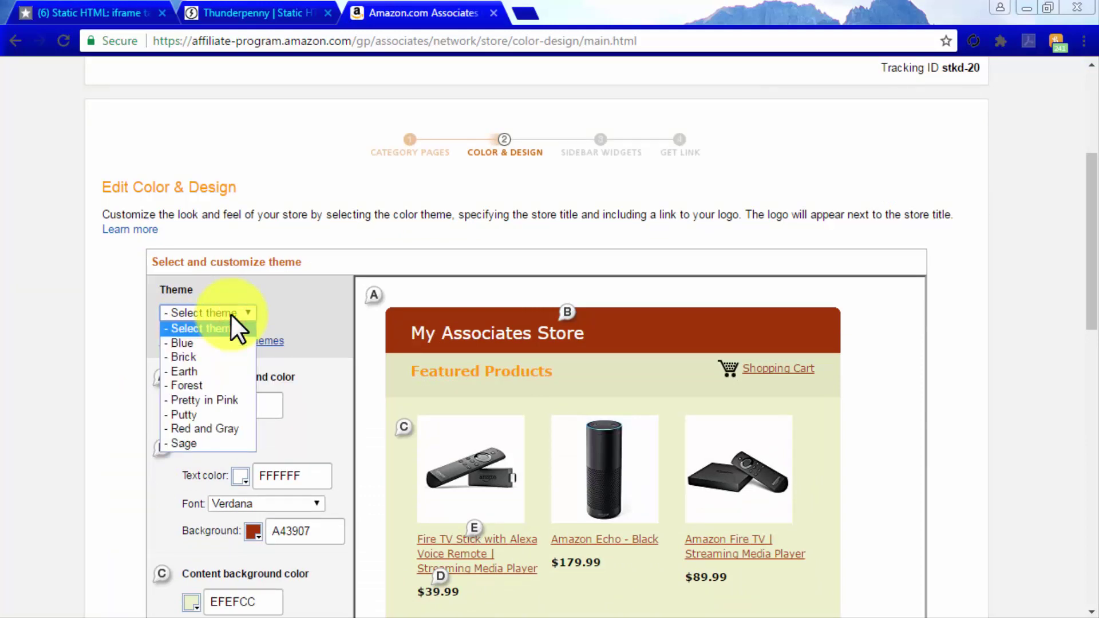
left_click(218, 383)
scroll(347, 389, "down", 3)
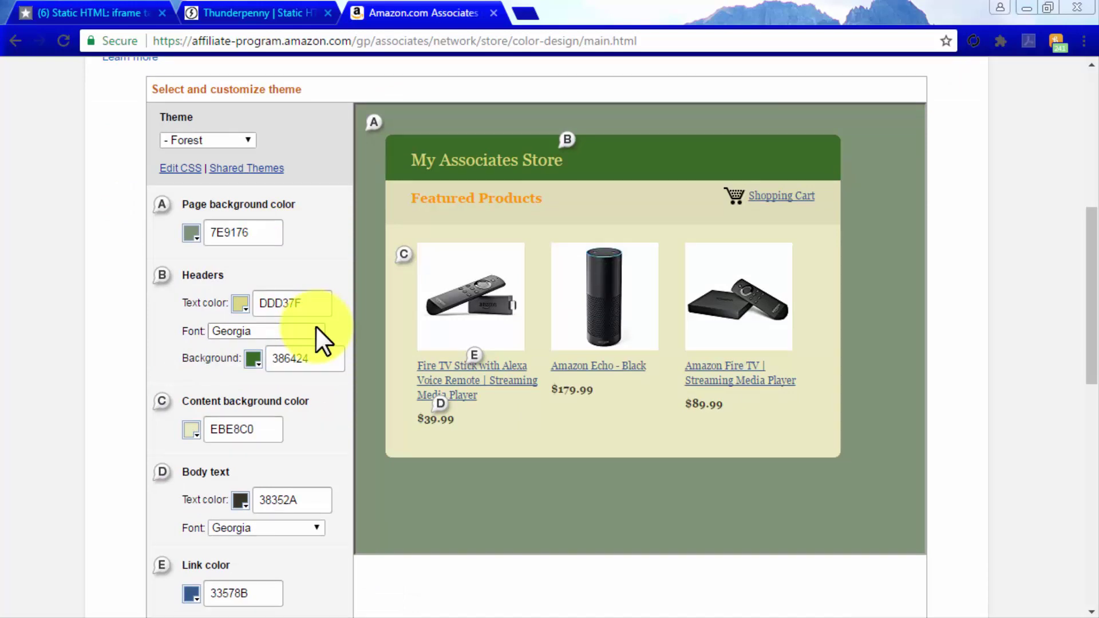
scroll(316, 326, "down", 2)
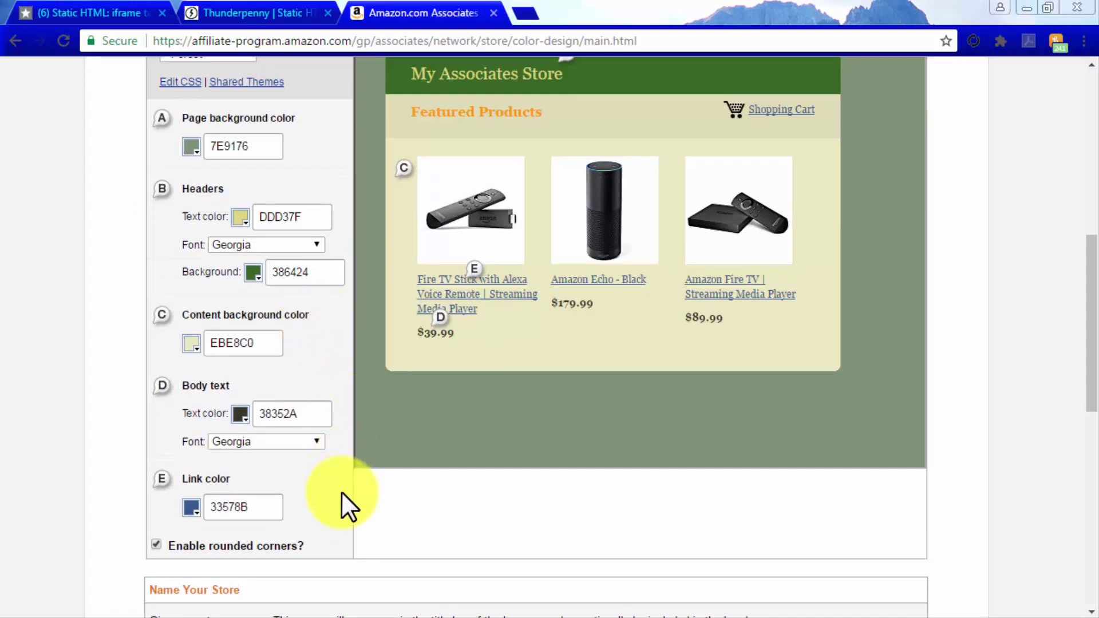
scroll(342, 492, "down", 3)
scroll(342, 492, "down", 2)
scroll(342, 492, "down", 3)
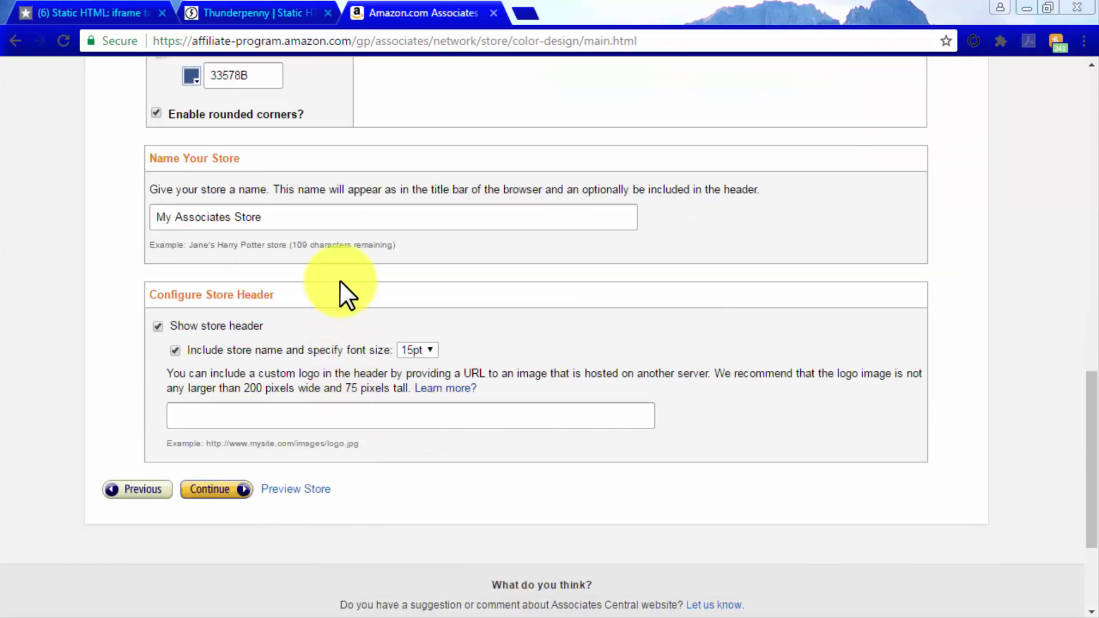
- Name the store 'The Cinema Sound At Home Facebook Store' and continue to Sidebar Widgets
left_click_drag(342, 218, 156, 218)
type("The Cinema Sound At Home Facebook Sto")
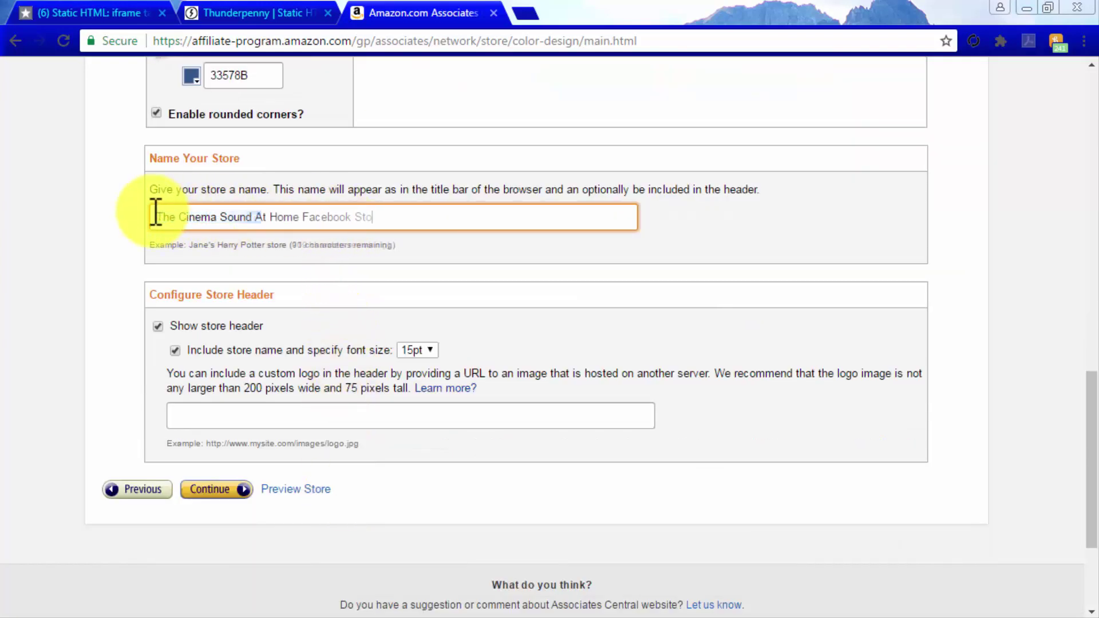
type("re")
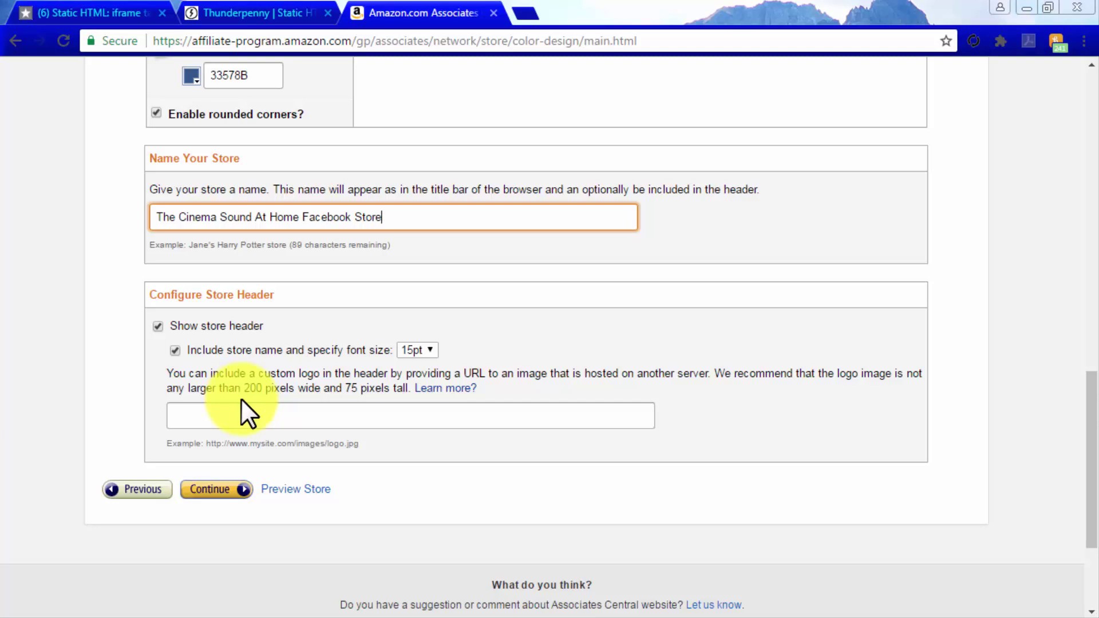
left_click(239, 490)
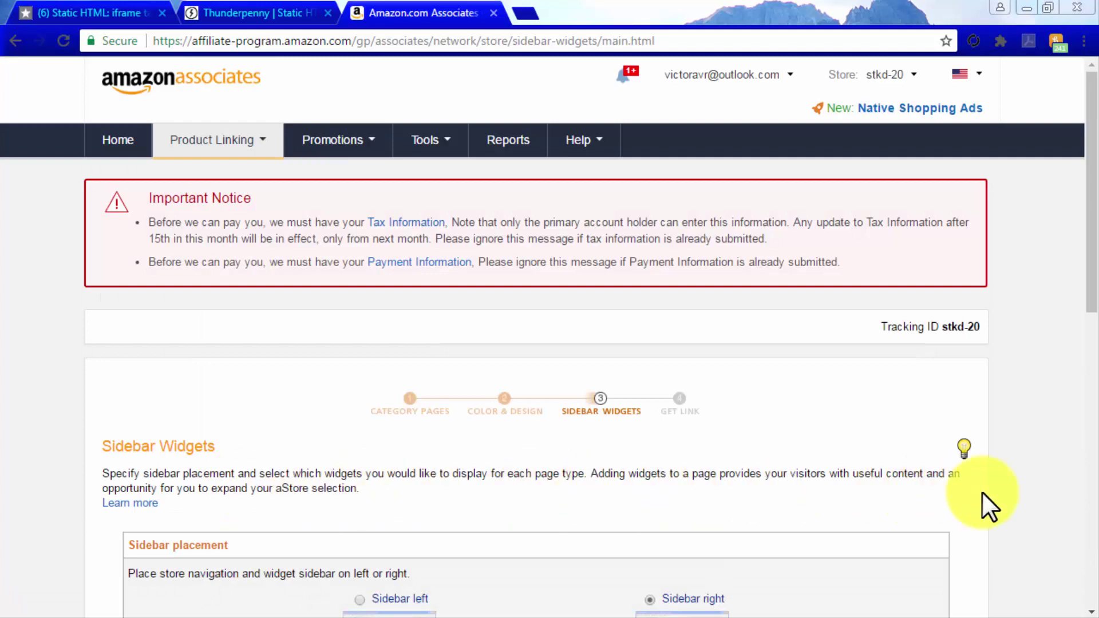
- Show Similar Items in the Search Results page sidebar and finish the store to get its link
scroll(1007, 491, "down", 5)
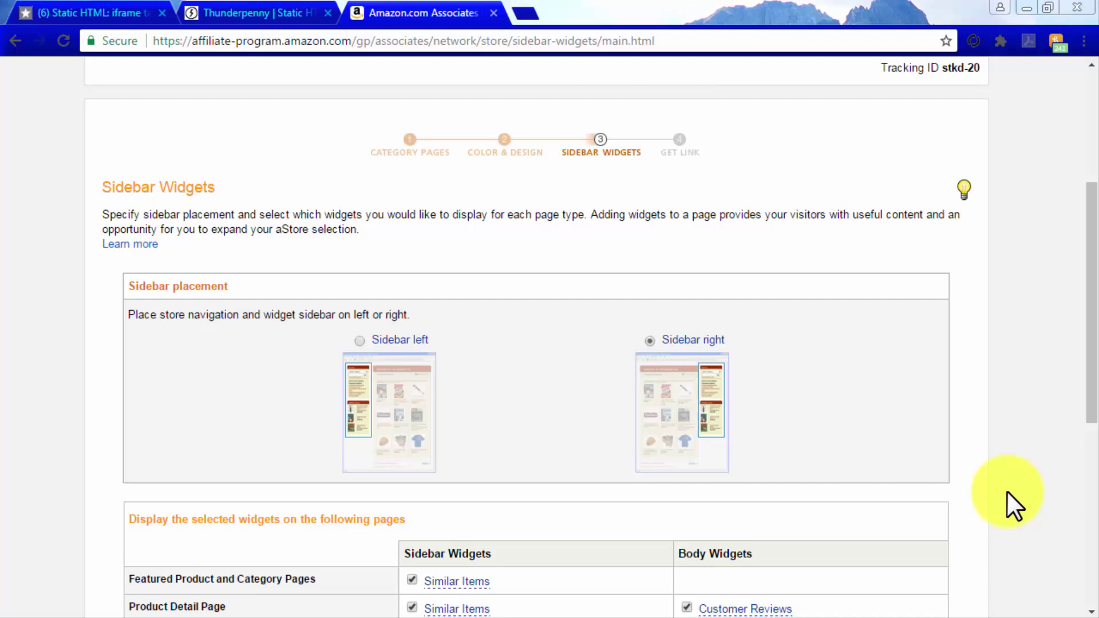
scroll(1008, 493, "down", 2)
scroll(1007, 492, "down", 3)
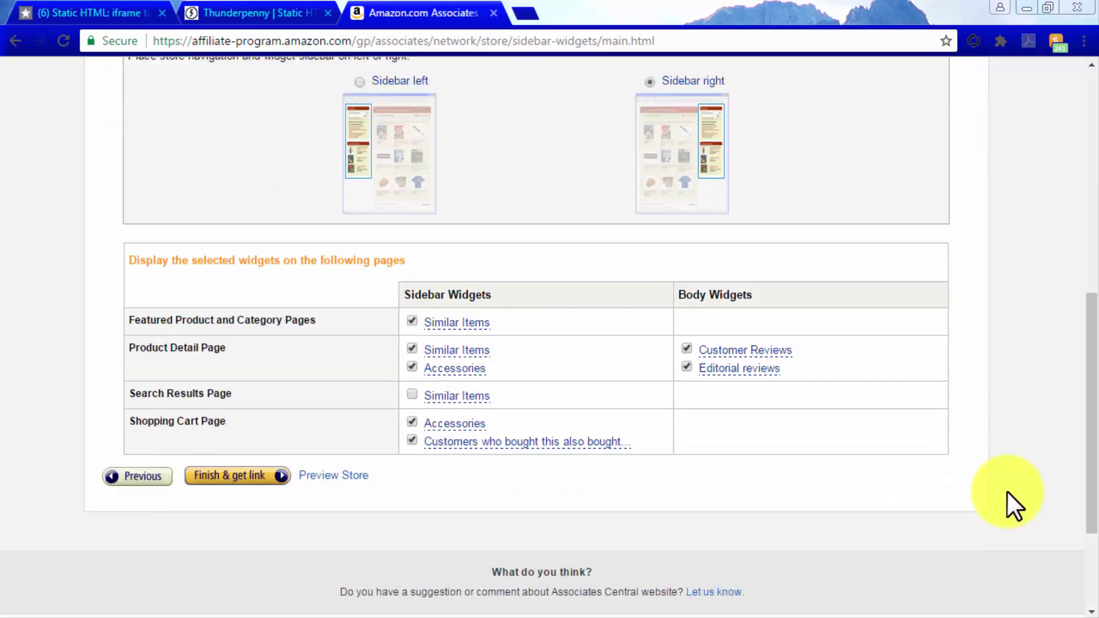
scroll(1007, 493, "down", 2)
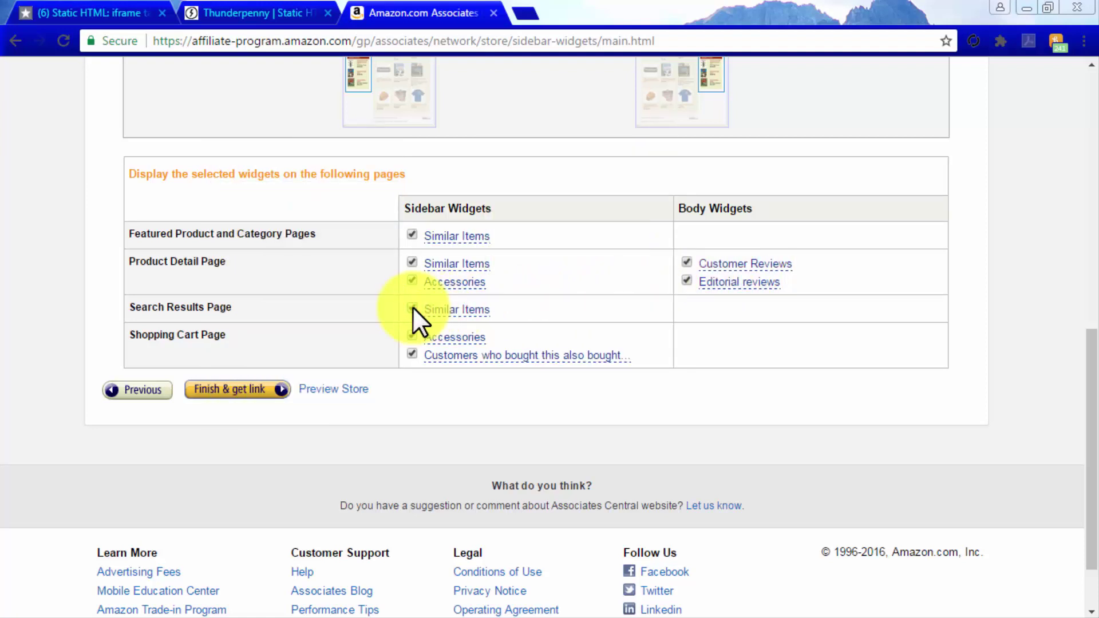
left_click(253, 388)
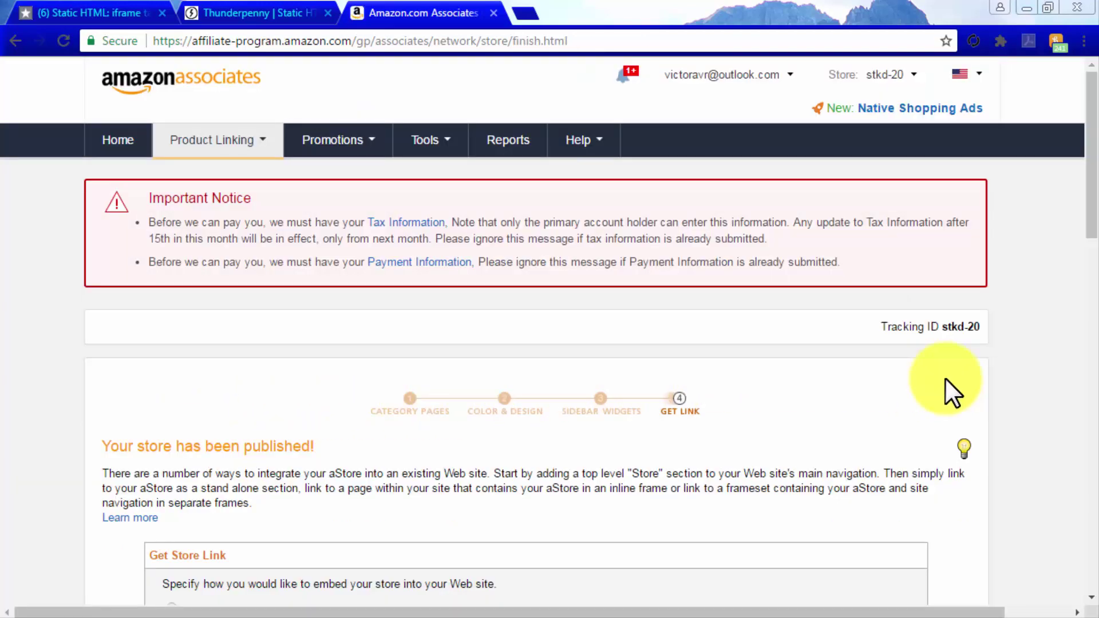
- Choose inline-frame embedding and select the full aStore iframe code
scroll(993, 378, "down", 2)
scroll(994, 378, "down", 3)
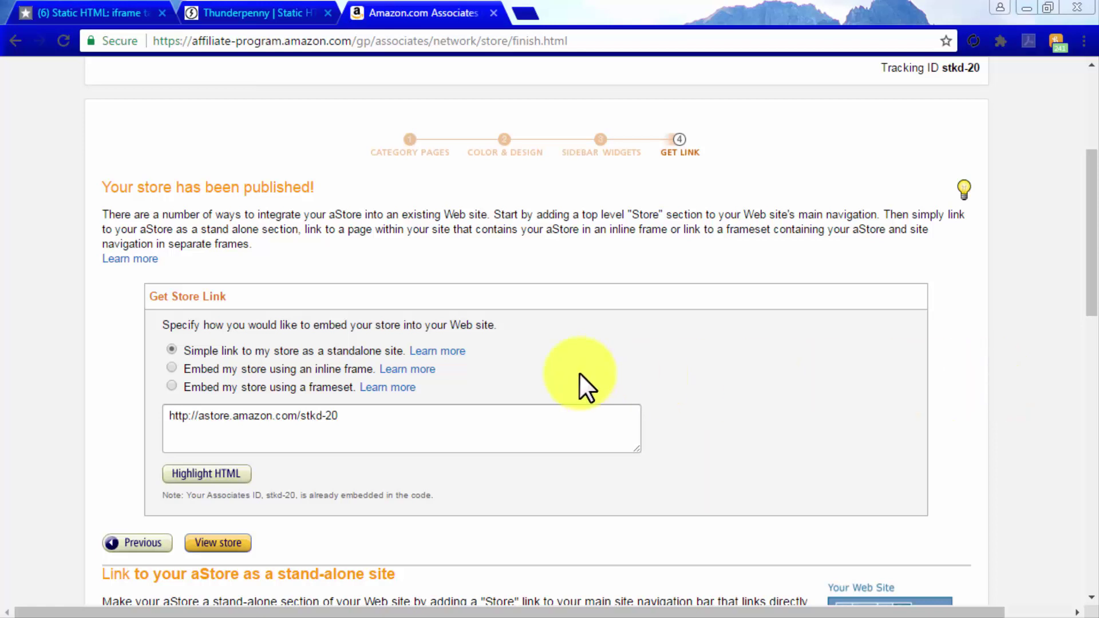
left_click(168, 369)
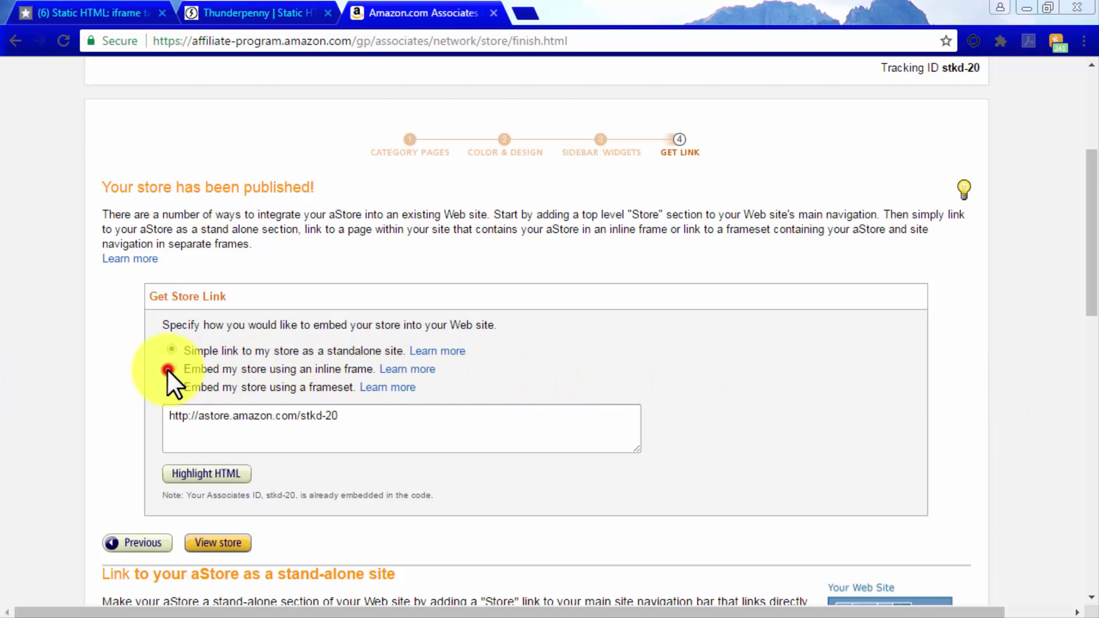
left_click(342, 429)
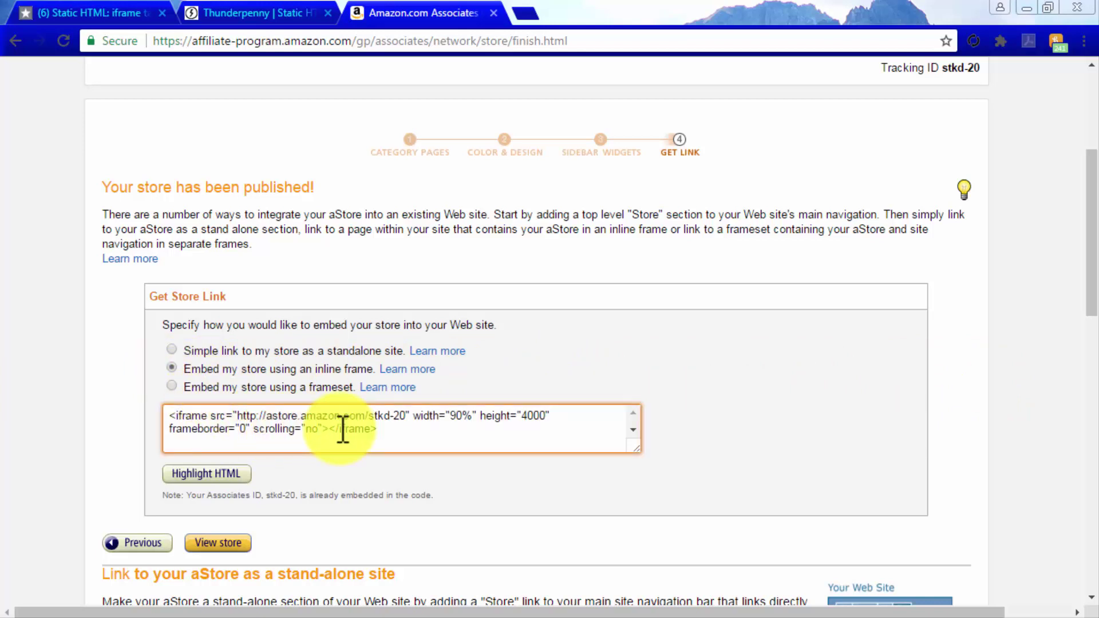
left_click_drag(410, 430, 179, 420)
key("ctrl+c")
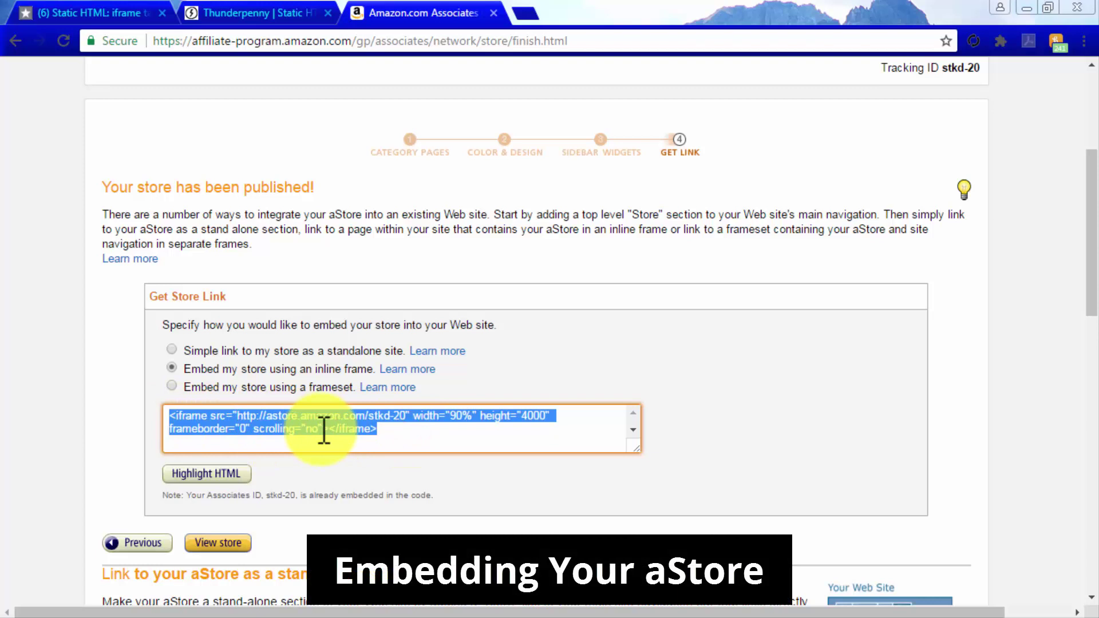
- Paste the aStore iframe code into index.html and change its src to https
left_click(283, 12)
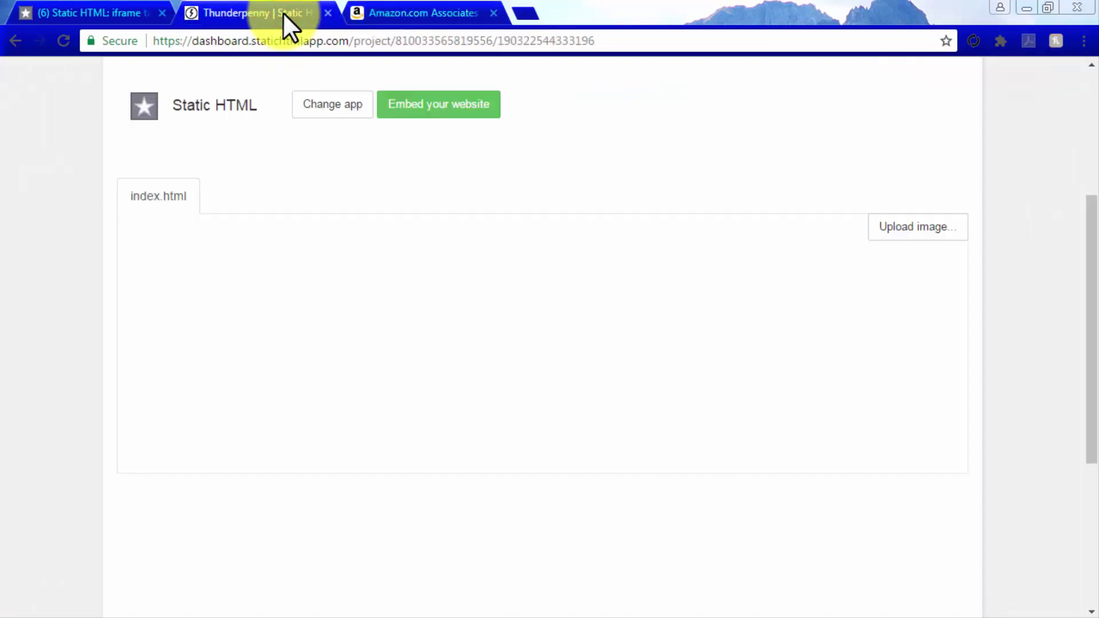
left_click(333, 257)
key("ctrl+v")
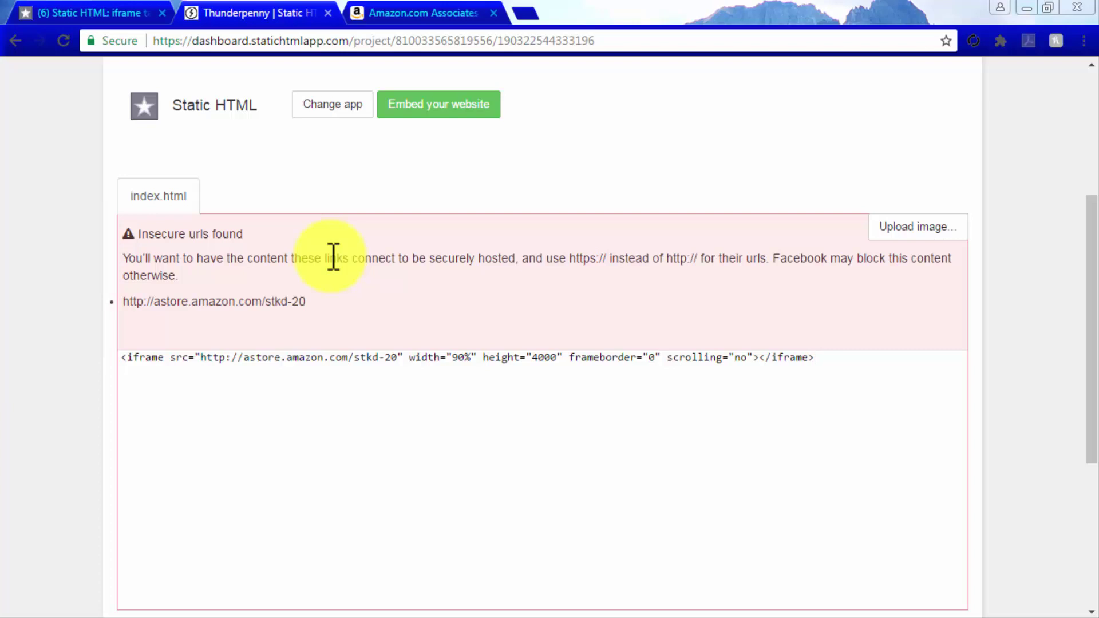
left_click(225, 356)
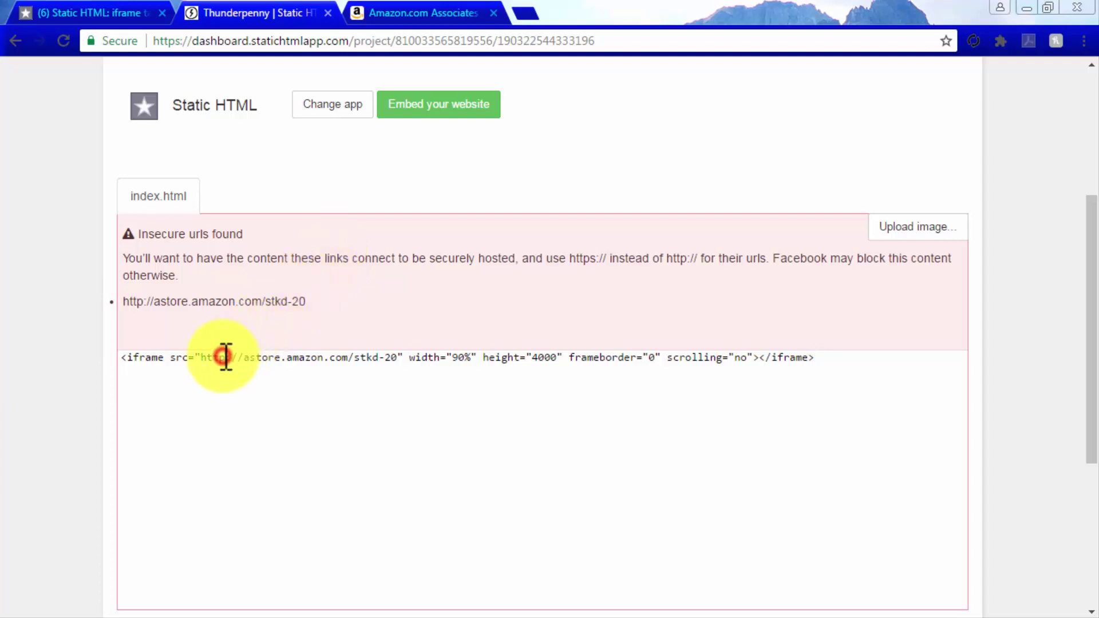
type("s")
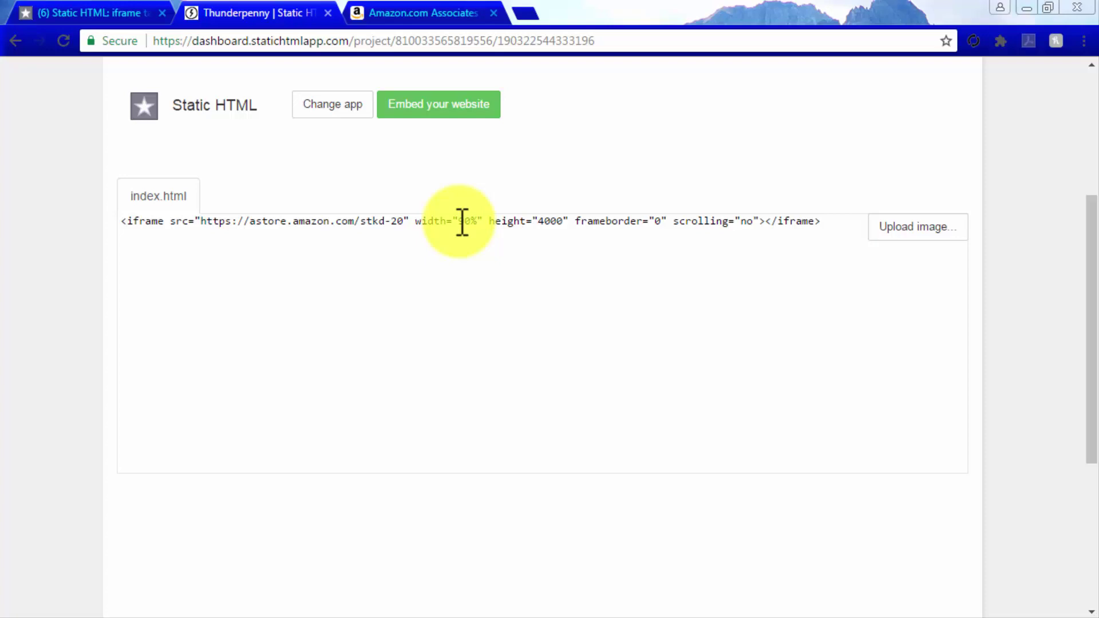
- Set the iframe to width 815px, height 1200px, scrolling yes, then save and publish
left_click_drag(456, 221, 478, 221)
type("8")
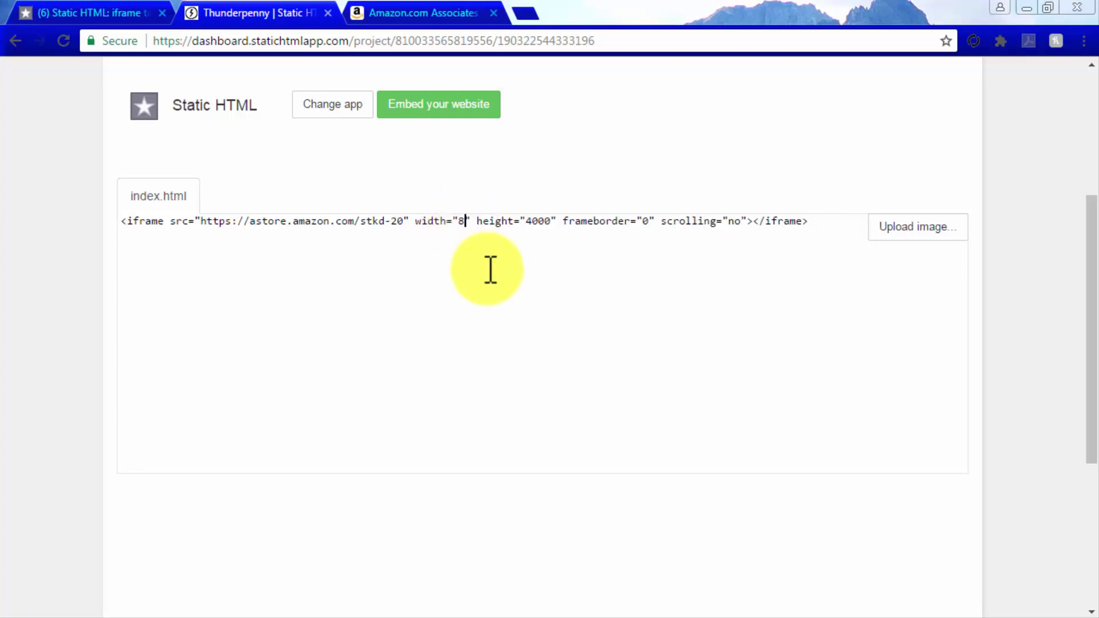
type("15px")
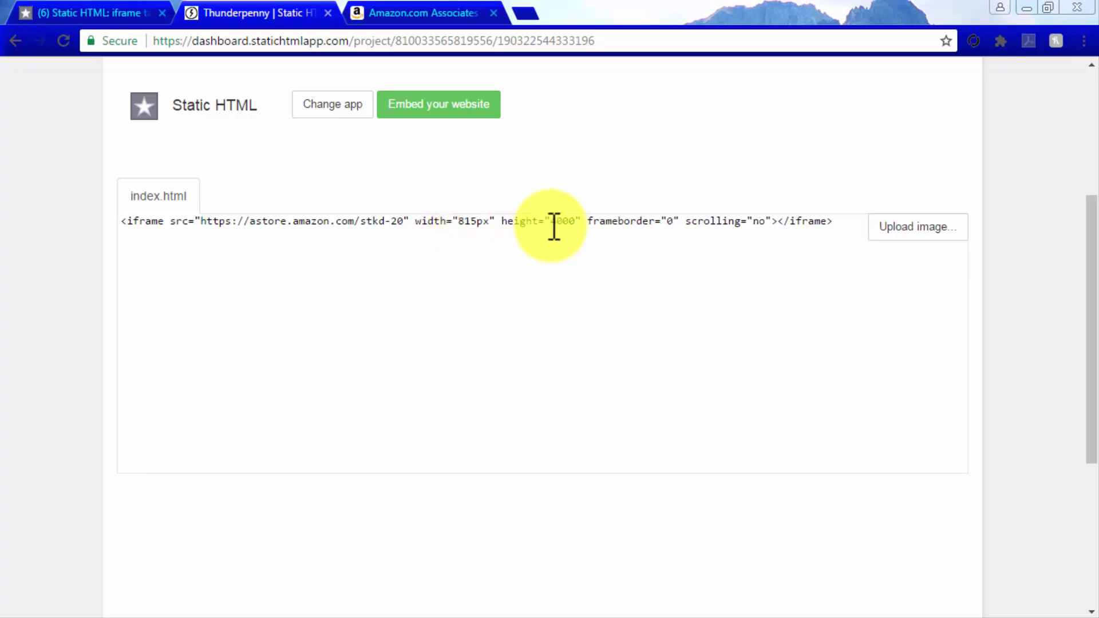
left_click_drag(552, 222, 575, 222)
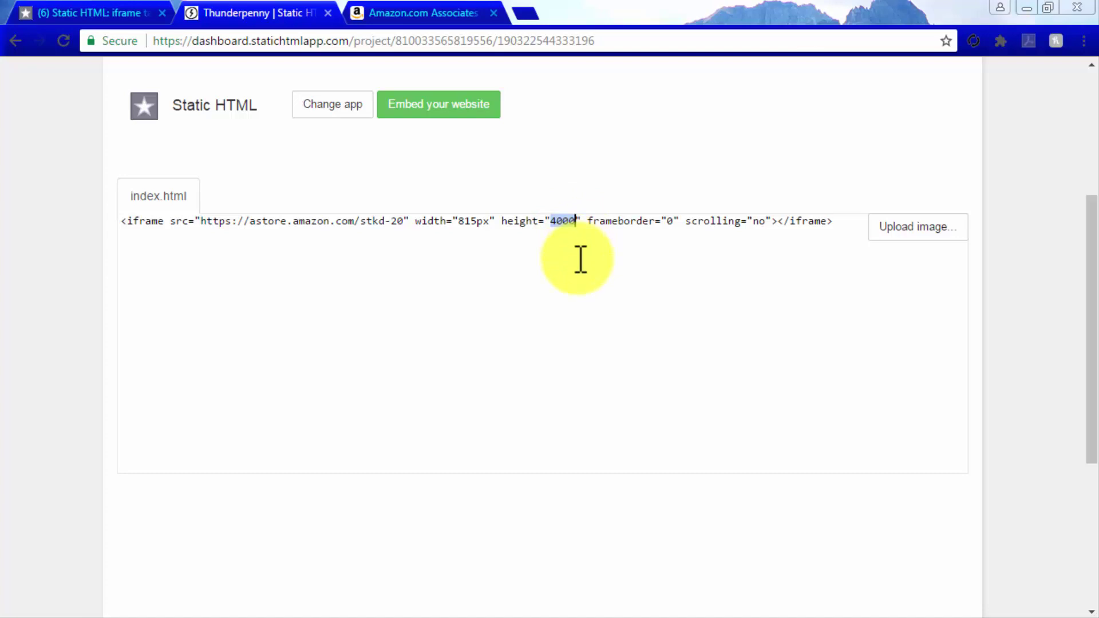
type("1200px")
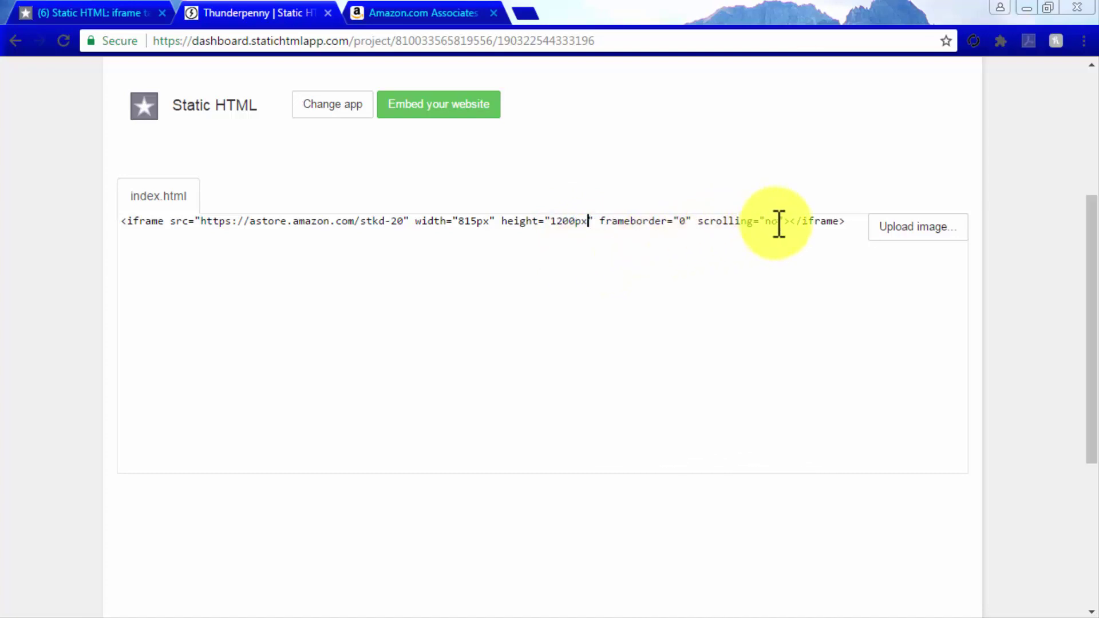
double_click(774, 221)
type("yes")
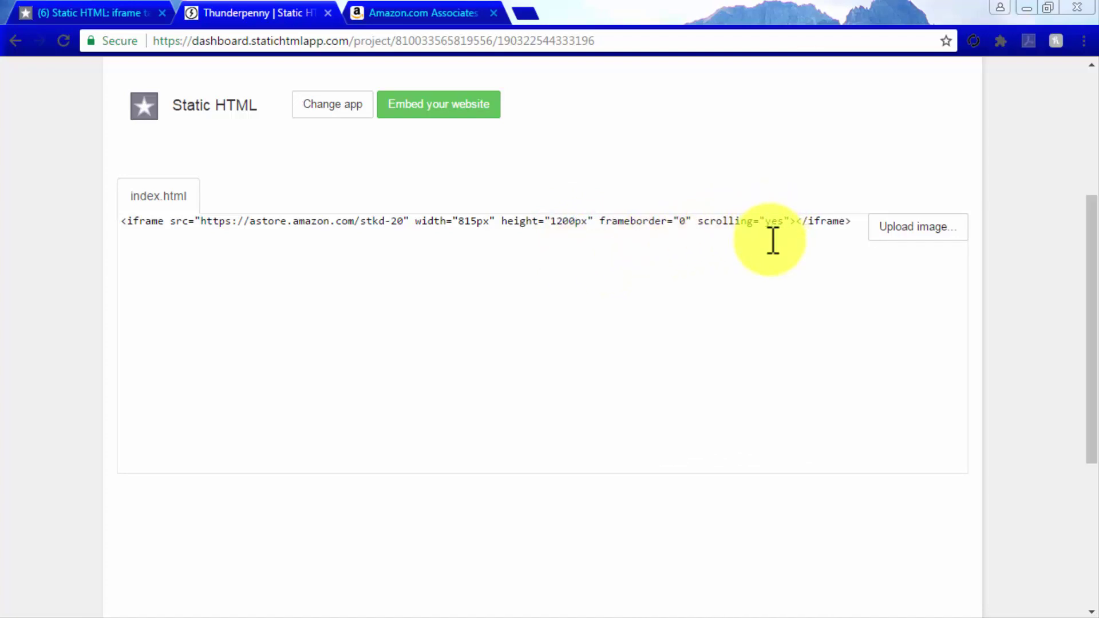
scroll(770, 241, "up", 2)
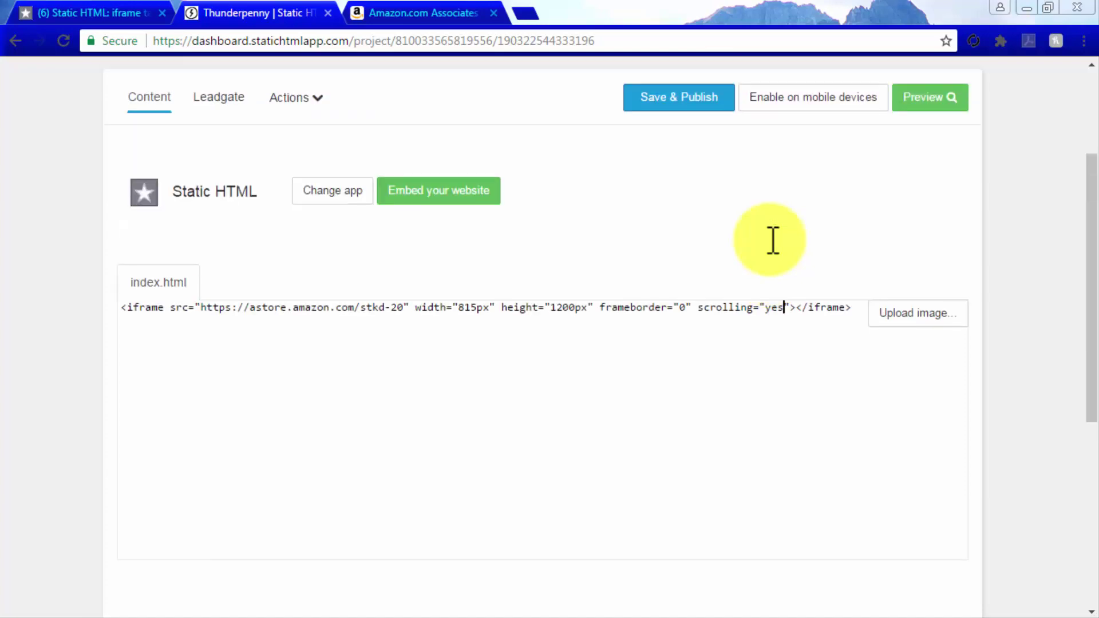
scroll(770, 246, "up", 1)
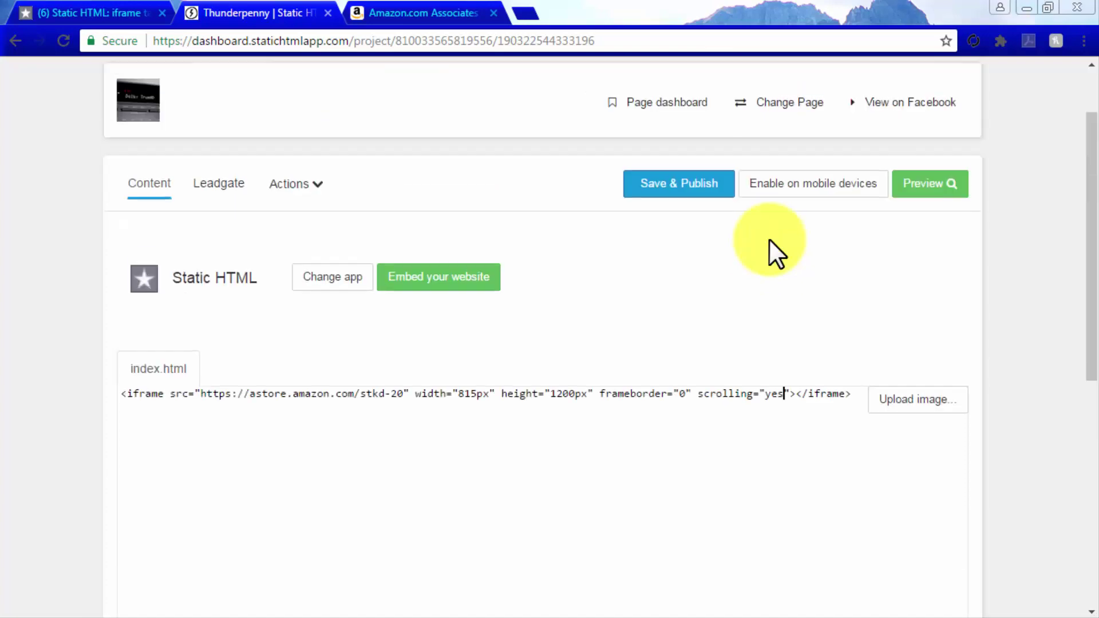
left_click(668, 187)
- View Cinema Sound At Home's Welcome tab and scroll through the embedded Cool Stuff aStore
left_click(119, 8)
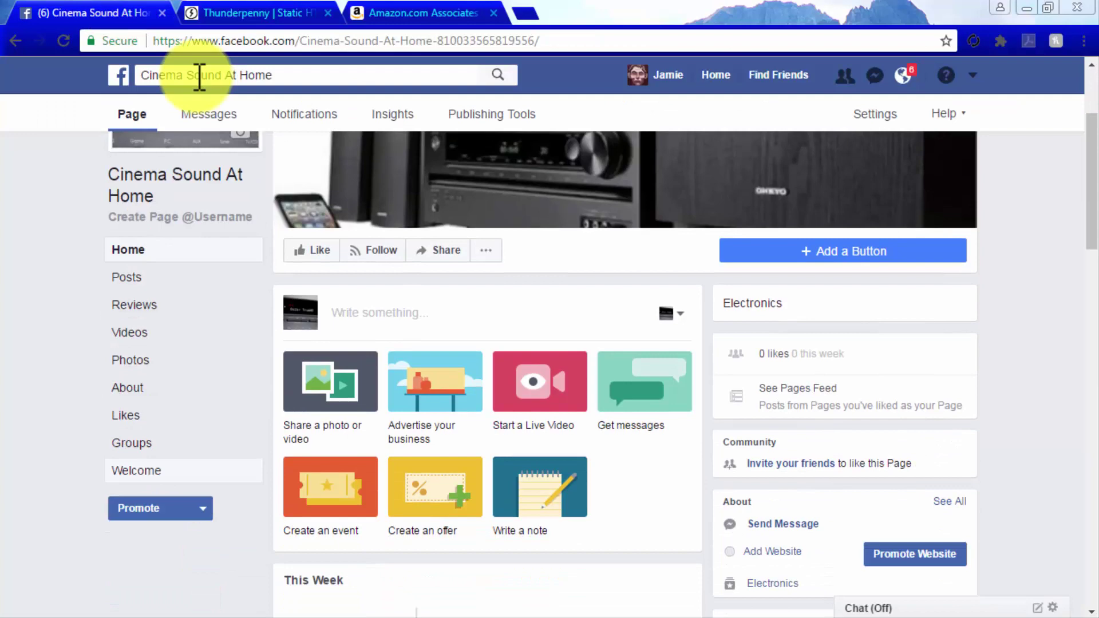
left_click(147, 470)
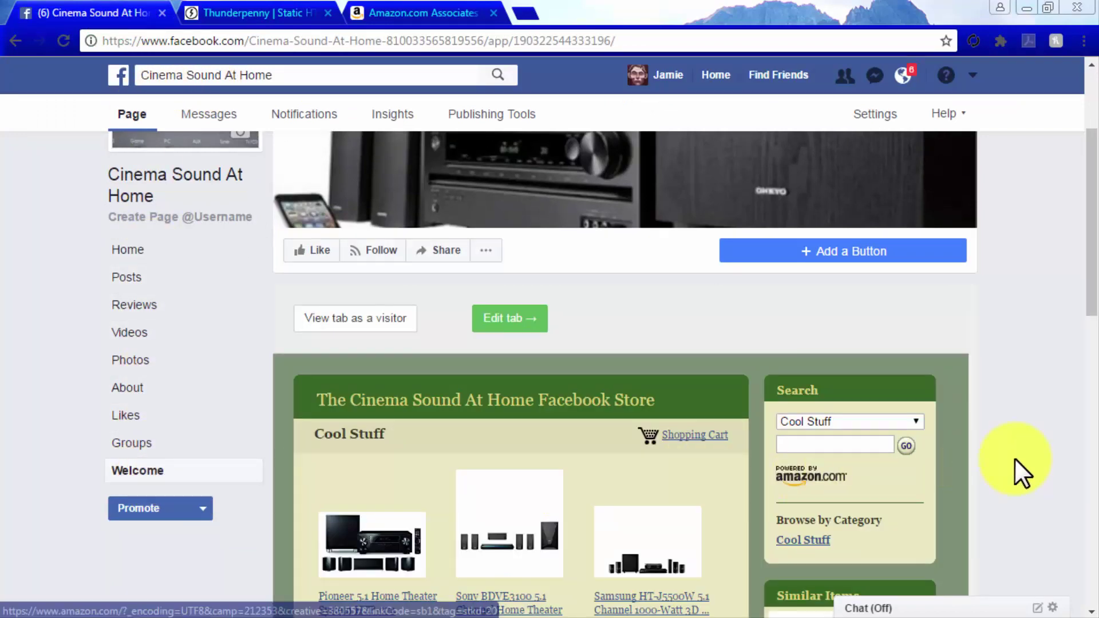
scroll(1015, 458, "down", 1)
scroll(1014, 457, "down", 1)
scroll(1014, 458, "down", 3)
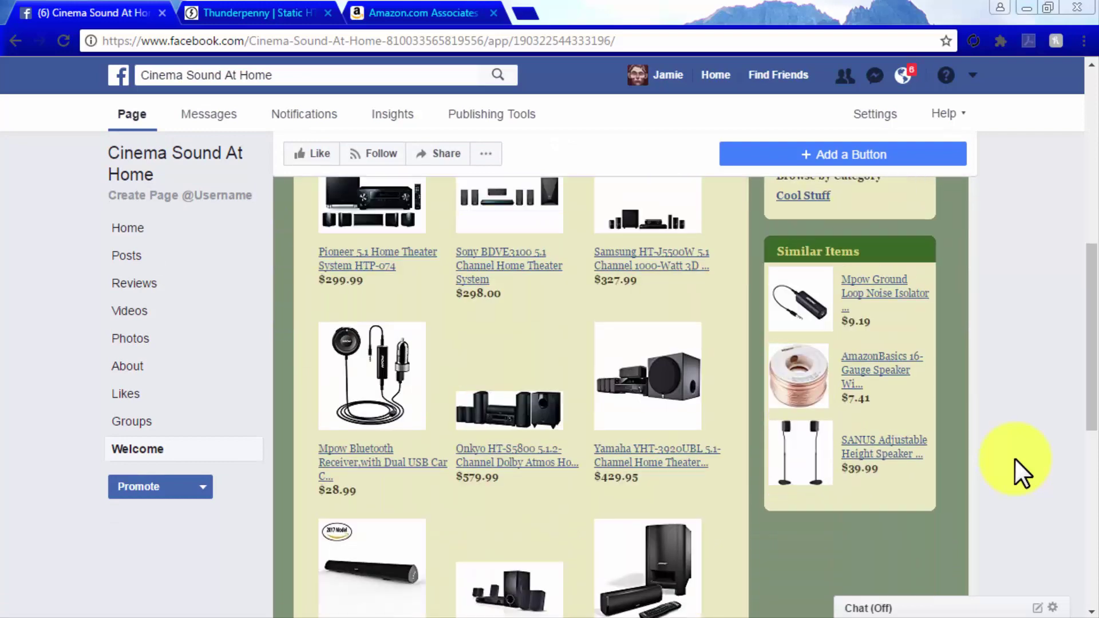
scroll(1014, 458, "down", 5)
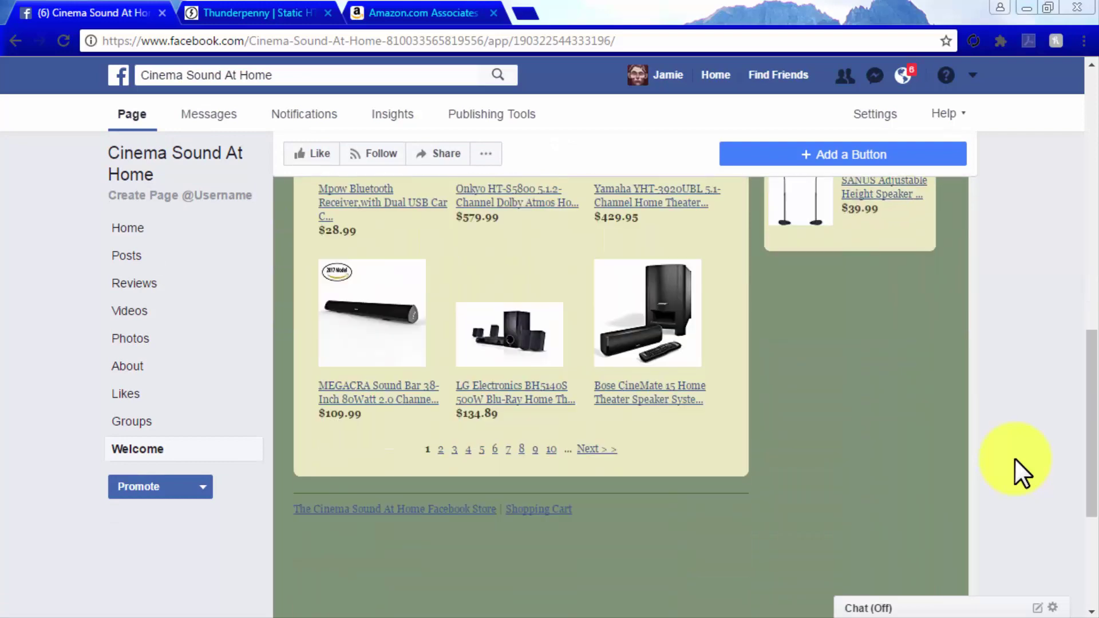
scroll(1014, 458, "up", 1)
scroll(1014, 458, "up", 4)
scroll(1014, 458, "up", 3)
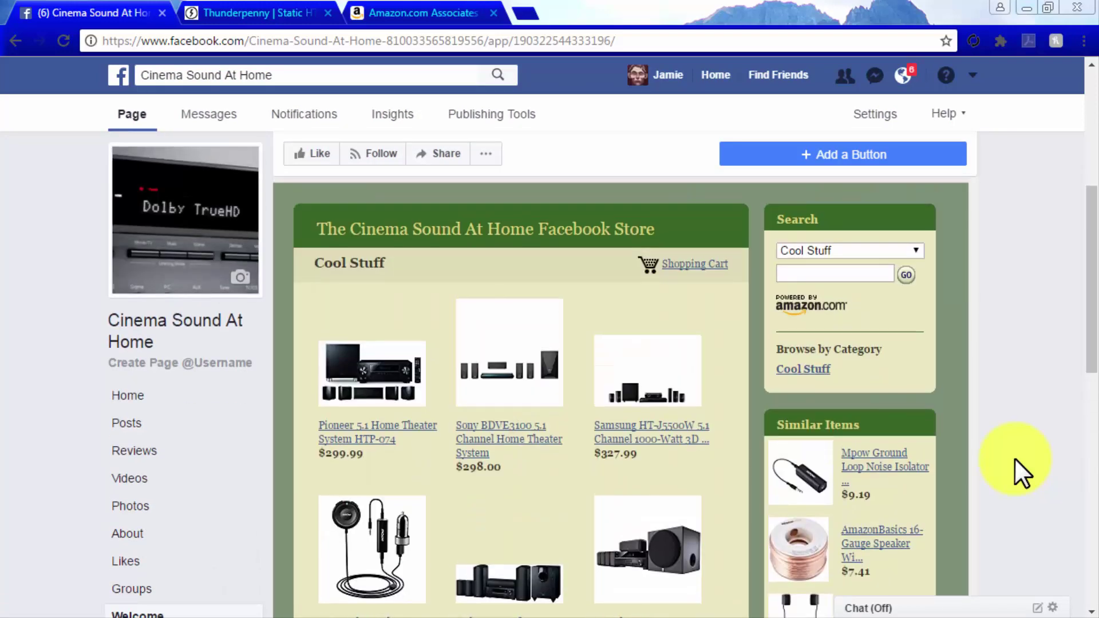
scroll(1014, 457, "up", 3)
scroll(1015, 458, "up", 3)
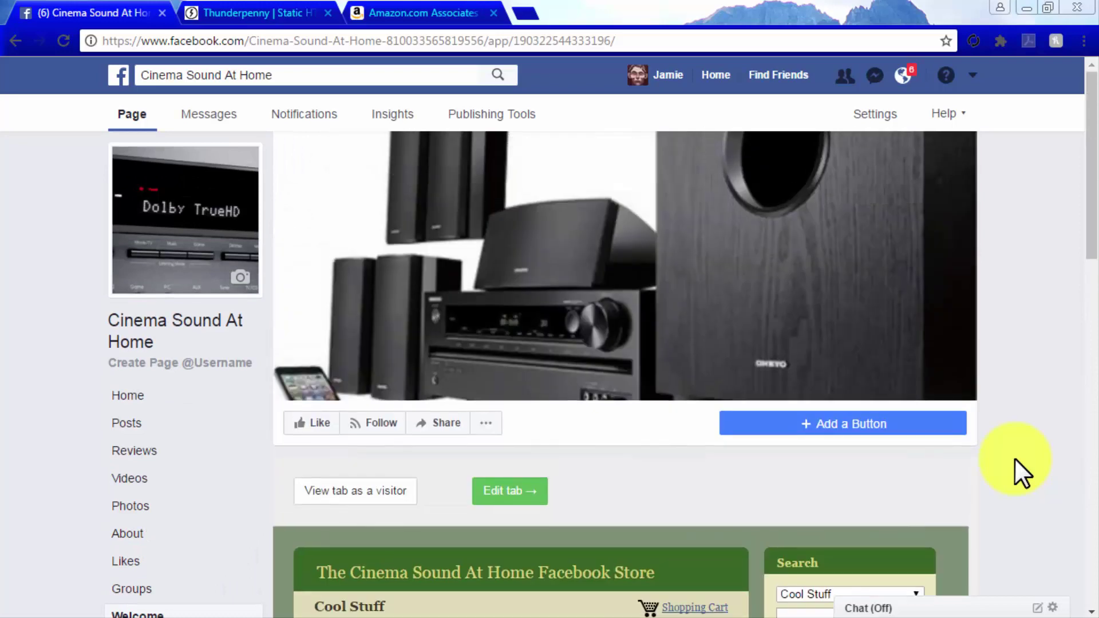
- Open the page's Edit Page settings and expand the Welcome tab's options
left_click(902, 117)
left_click(227, 241)
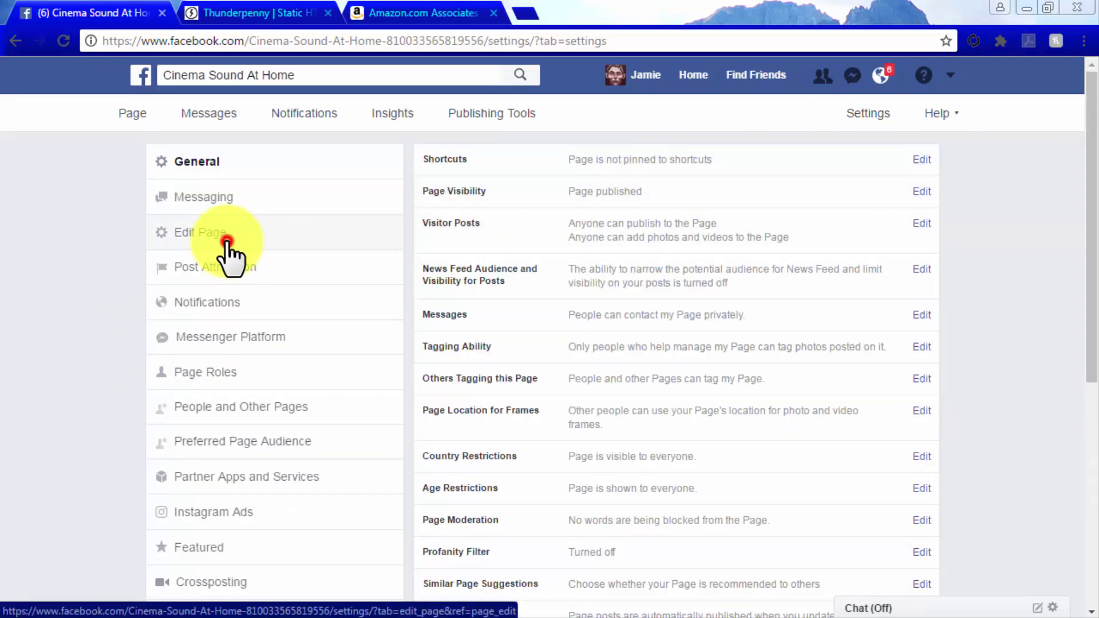
scroll(1008, 264, "down", 2)
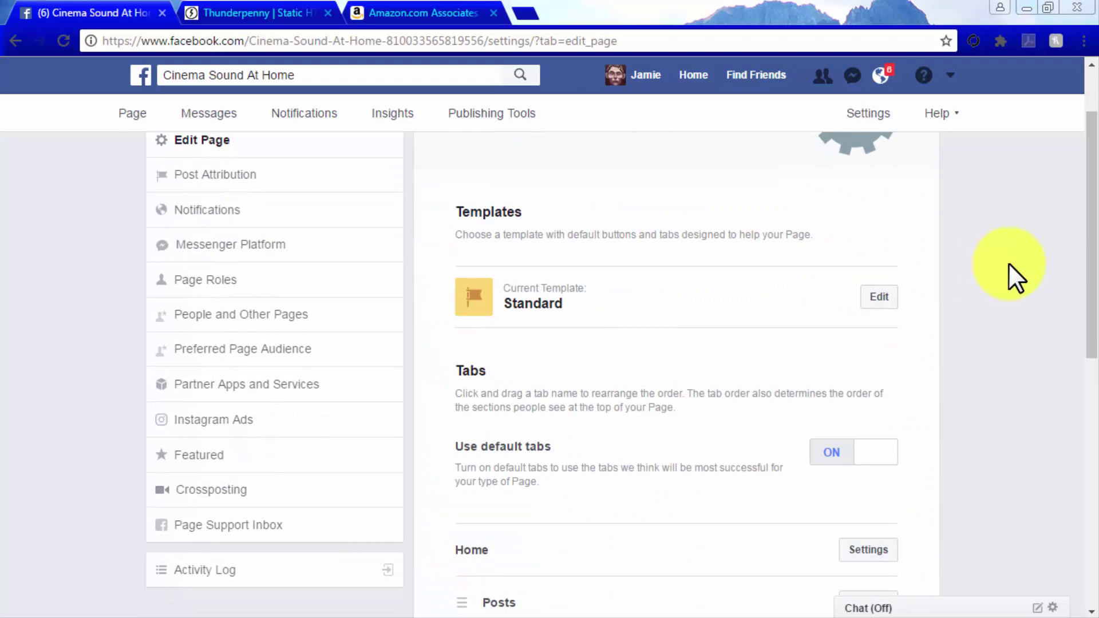
scroll(1008, 263, "down", 3)
scroll(1008, 264, "down", 5)
scroll(1009, 263, "down", 2)
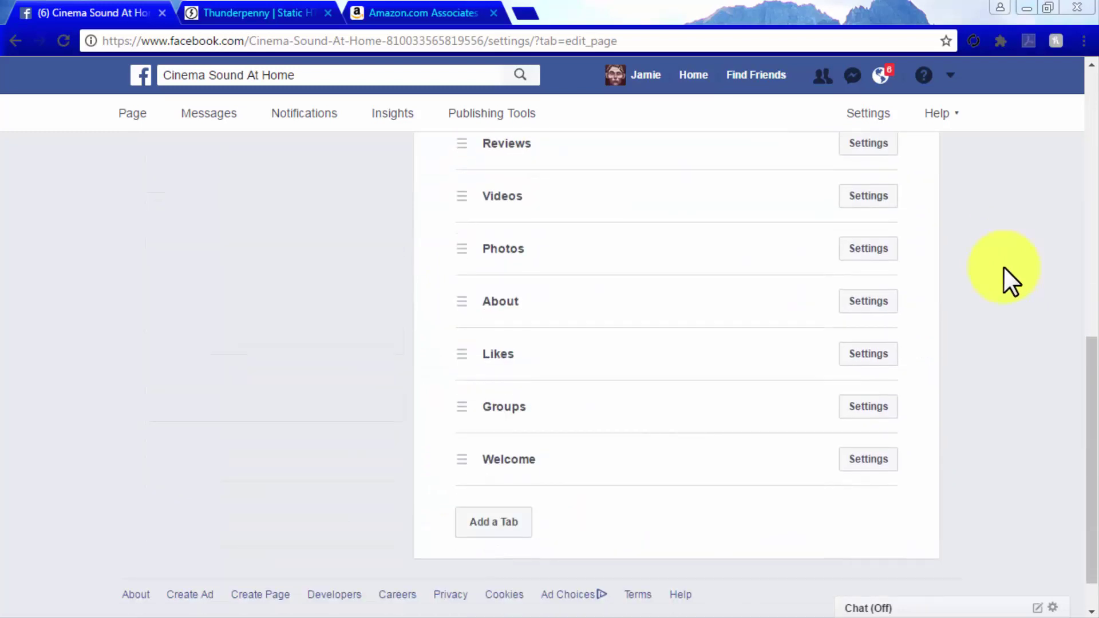
left_click(871, 455)
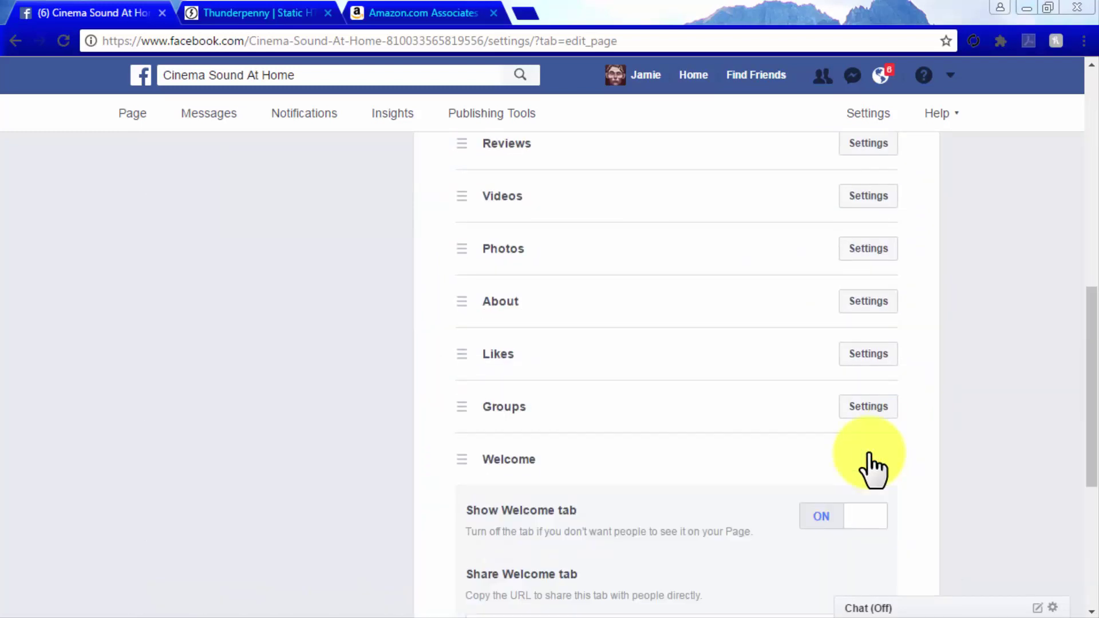
- Give the Static HTML tab the custom name 'Store' and save the Welcome settings
scroll(869, 452, "down", 2)
scroll(868, 452, "down", 1)
scroll(869, 452, "down", 2)
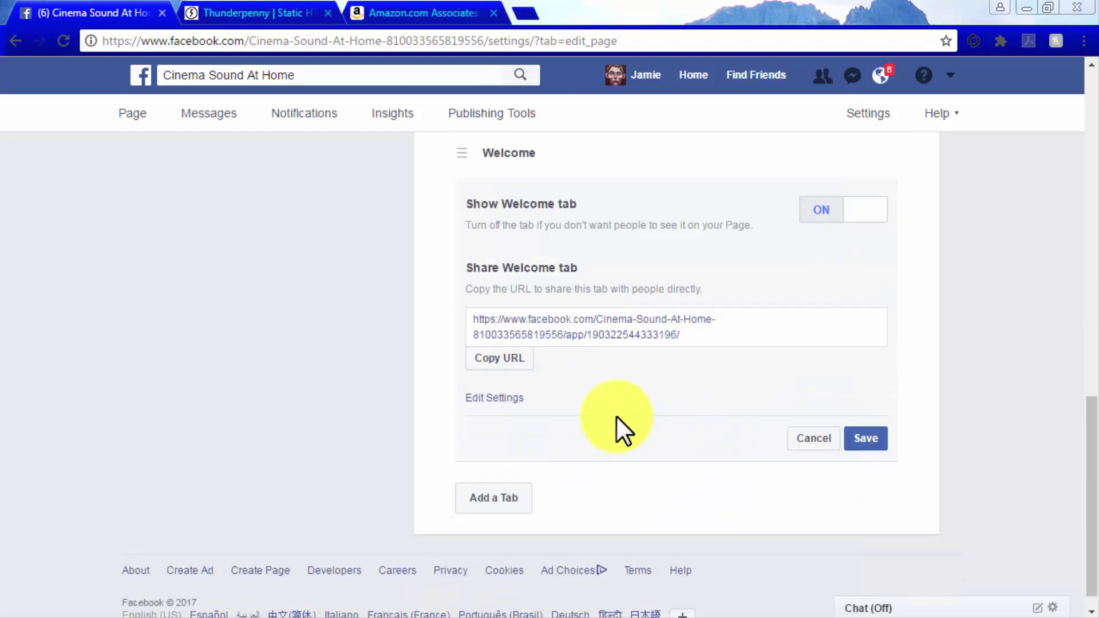
left_click(503, 399)
type("Store")
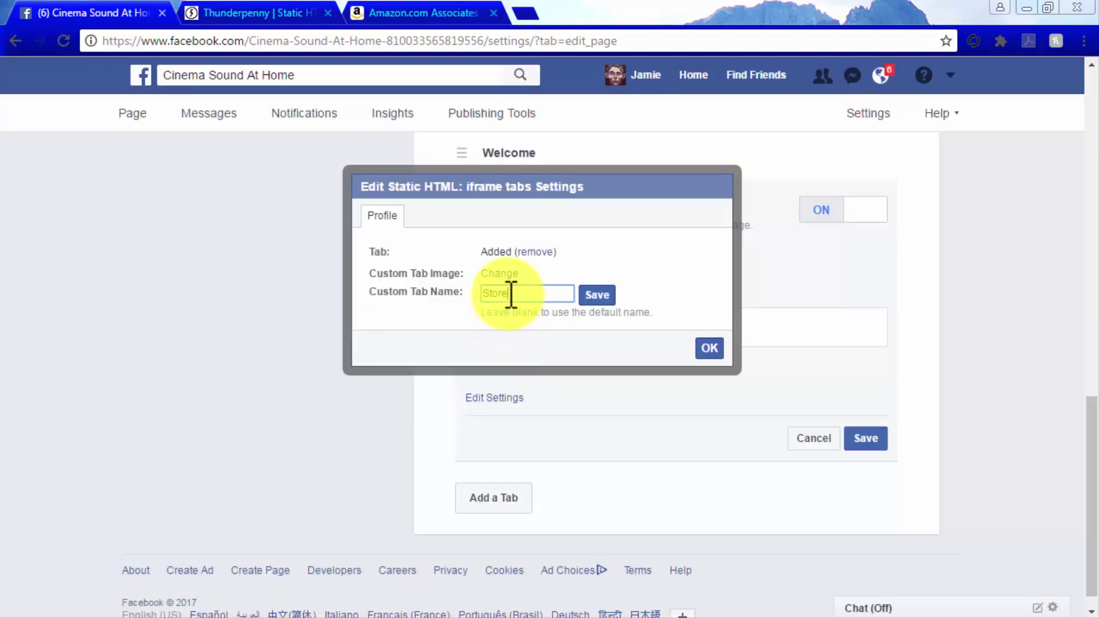
left_click(592, 295)
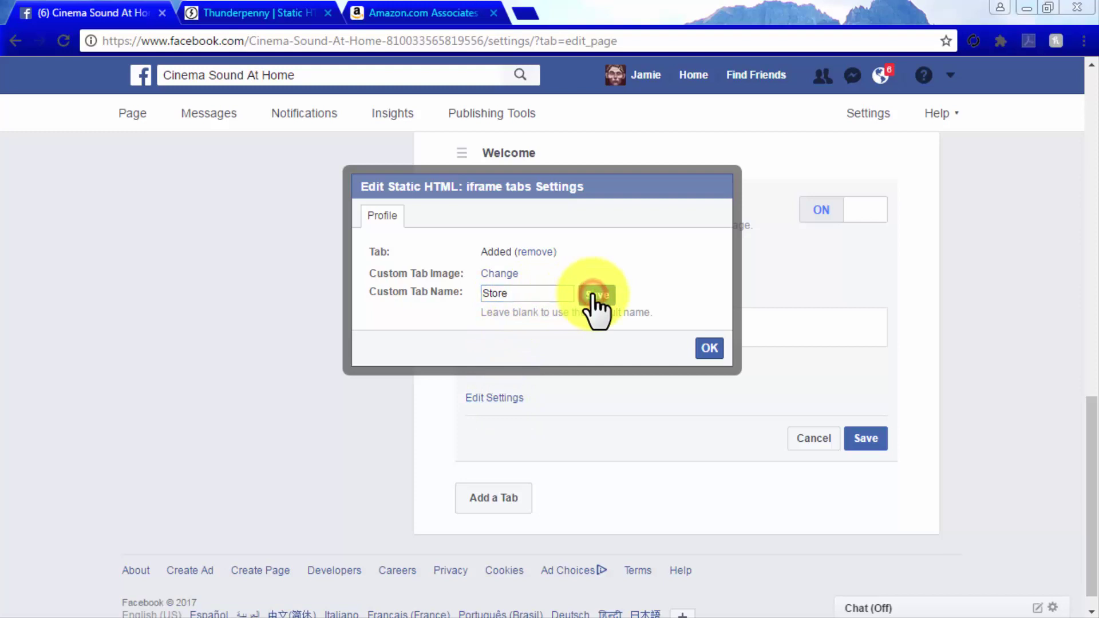
left_click(705, 349)
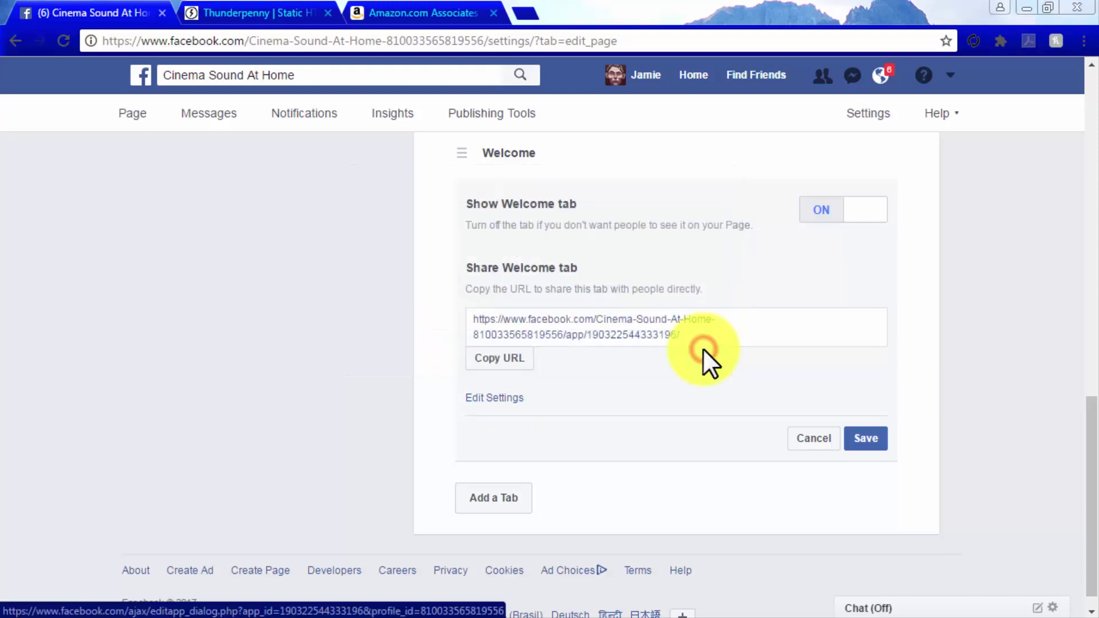
left_click(865, 439)
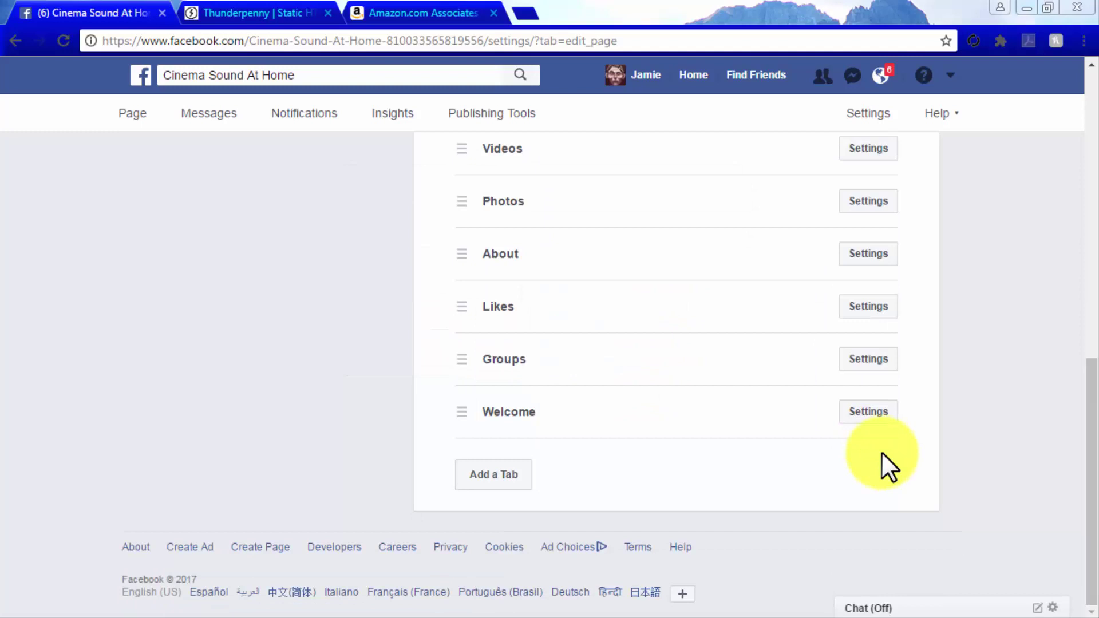
- Go back to the Cinema Sound At Home page and open the new Store tab
left_click(130, 118)
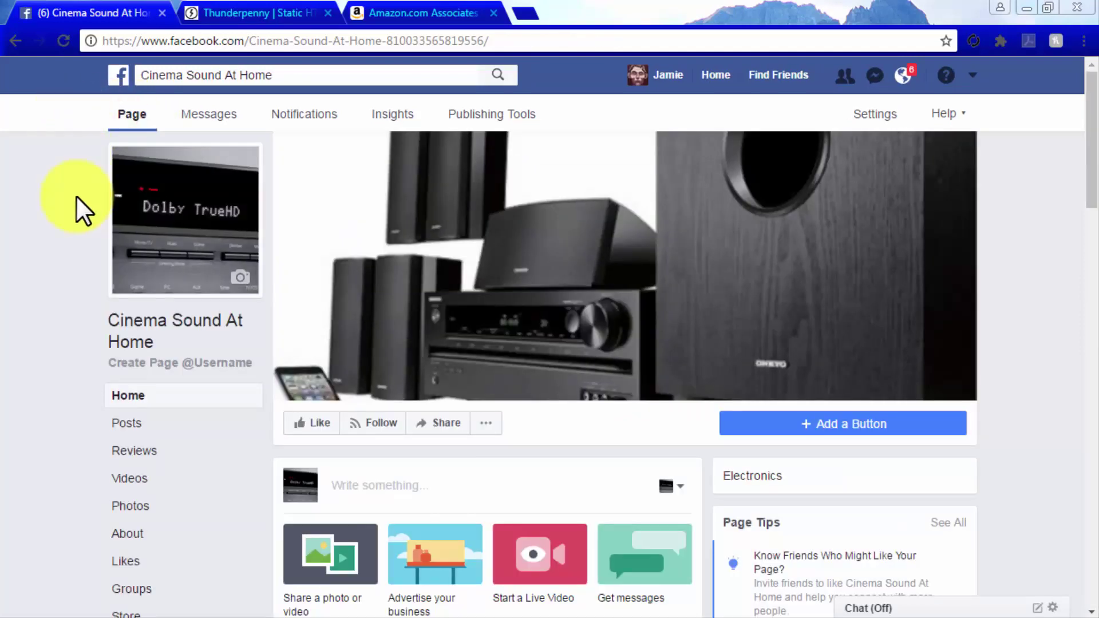
scroll(77, 222, "down", 3)
scroll(84, 489, "down", 2)
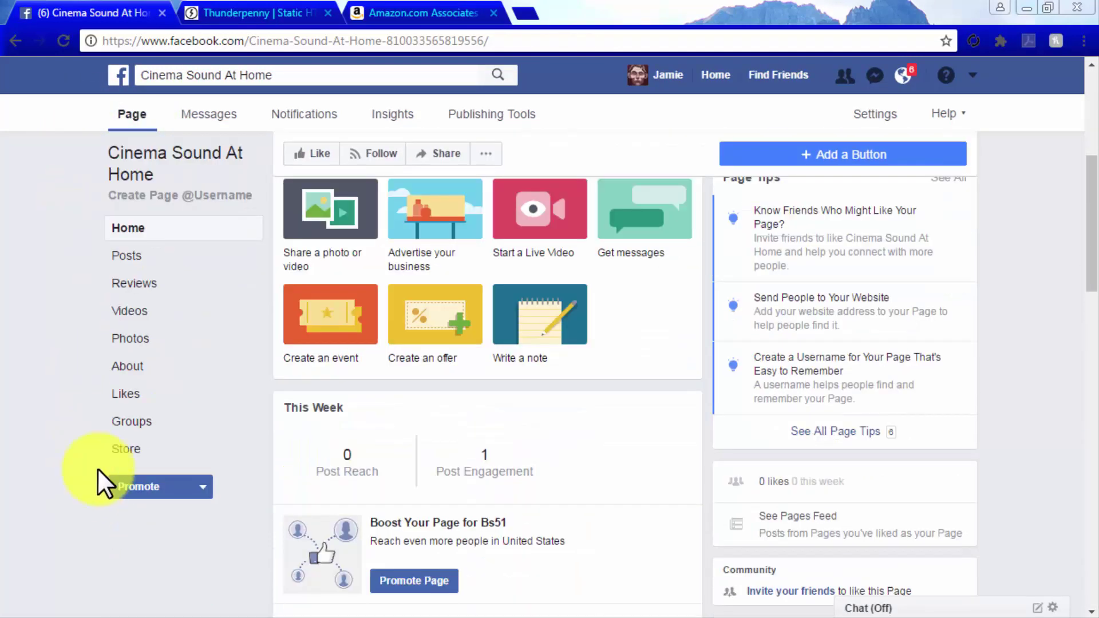
left_click(121, 452)
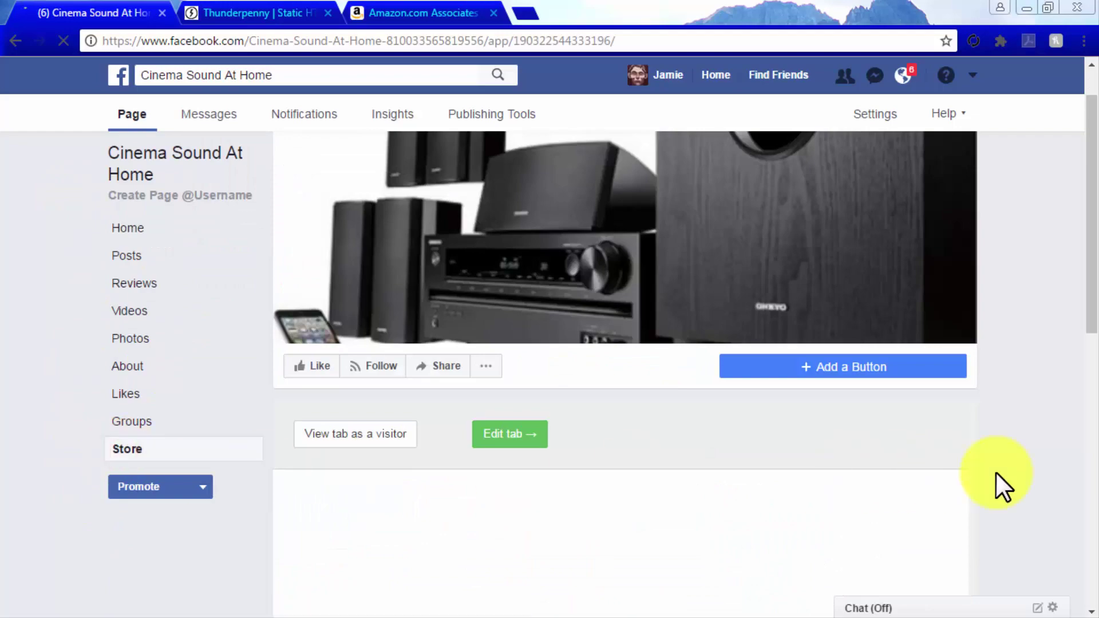